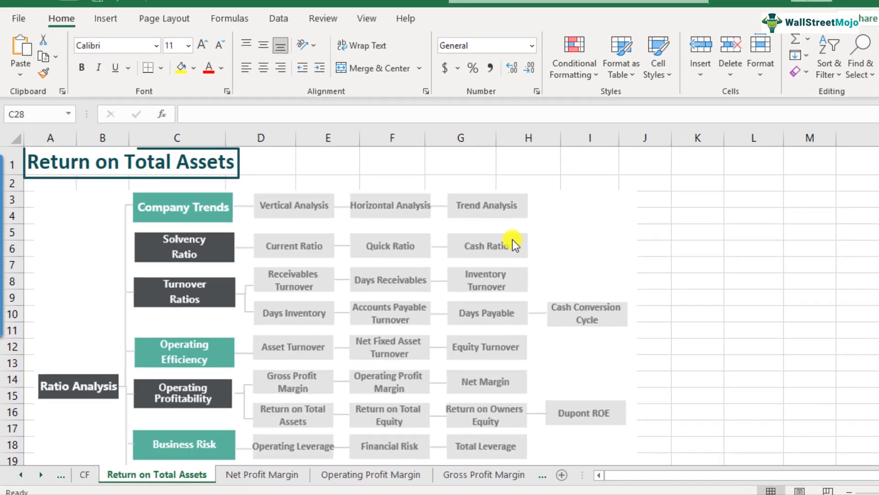
Scroll below the ratio analysis diagram and select empty cell C28
{"action": "scroll", "coordinate": [151, 351], "scroll_direction": "down", "scroll_amount": 1}
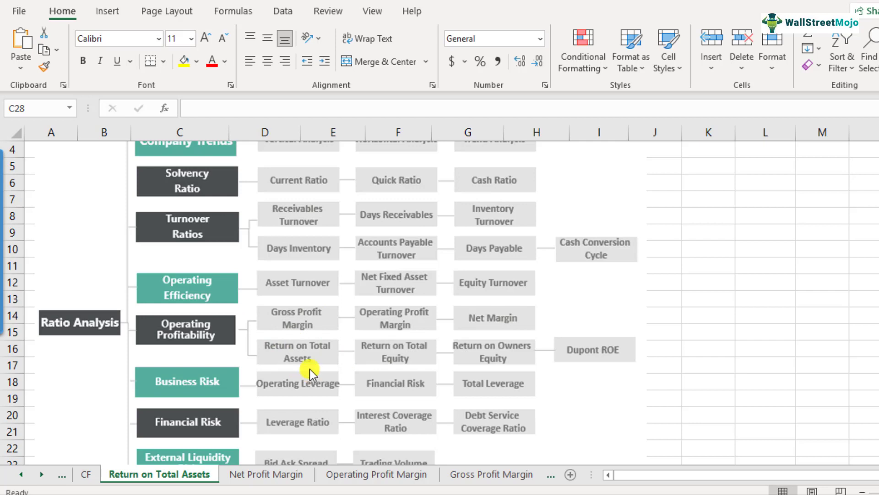
{"action": "scroll", "coordinate": [308, 368], "scroll_direction": "down", "scroll_amount": 1}
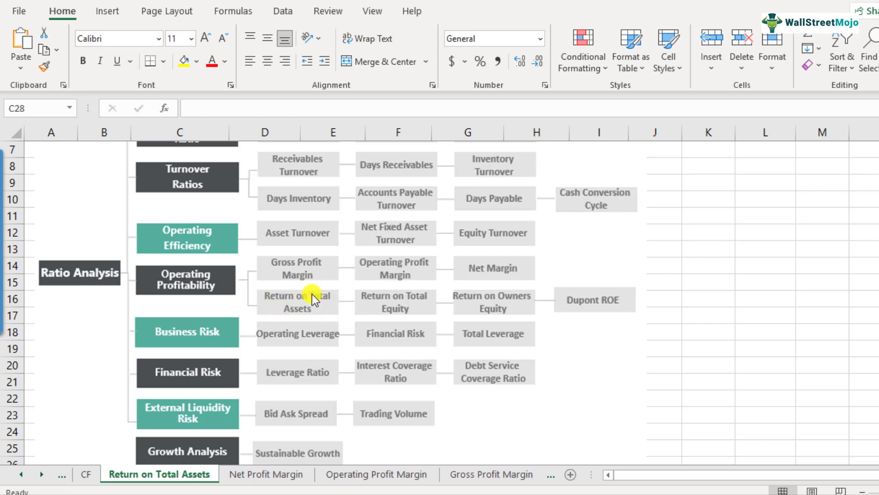
{"action": "scroll", "coordinate": [314, 300], "scroll_direction": "down", "scroll_amount": 1}
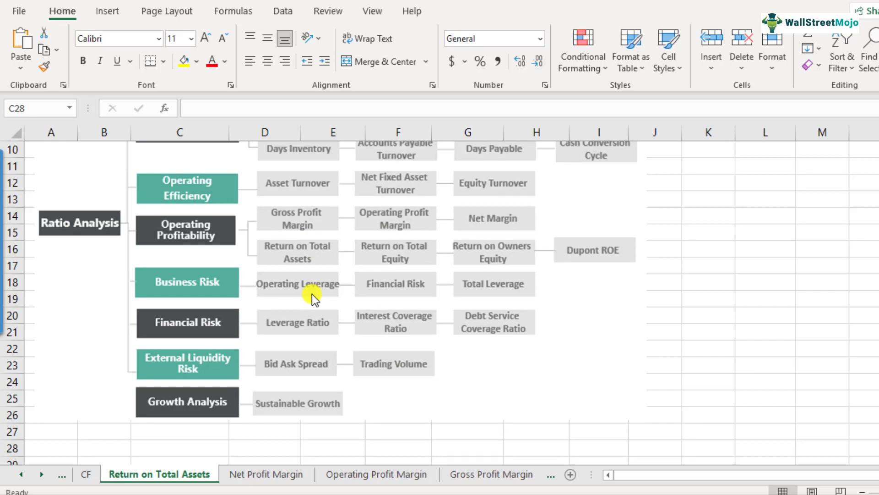
{"action": "scroll", "coordinate": [314, 300], "scroll_direction": "down", "scroll_amount": 2}
{"action": "left_click", "coordinate": [222, 347]}
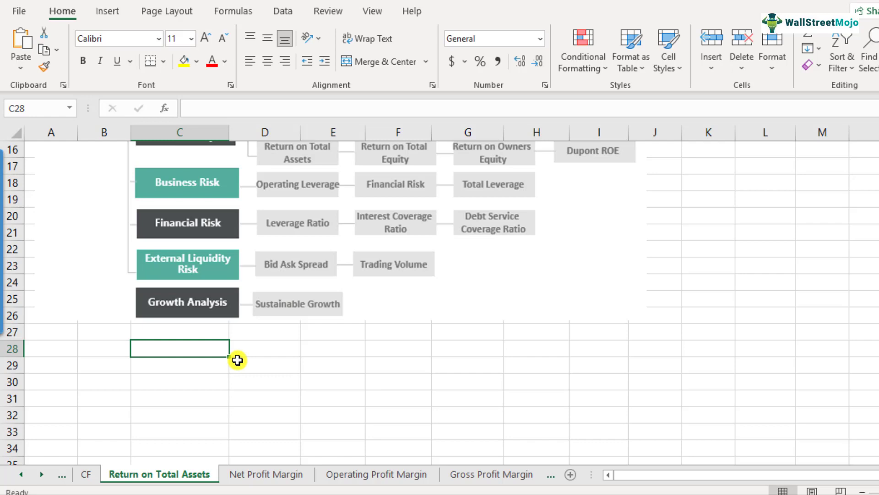
Enter Sales, COGS, Gross Profit, SG&A, Dep & Amort and Operating Profit (EBIT) in C28:C33
{"action": "type", "text": "Sales"}
{"action": "key", "text": "Return"}
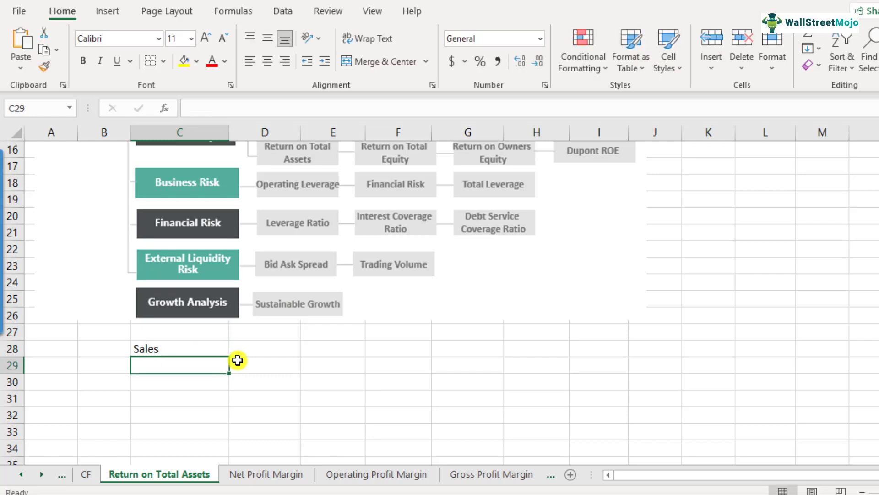
{"action": "type", "text": "COGS"}
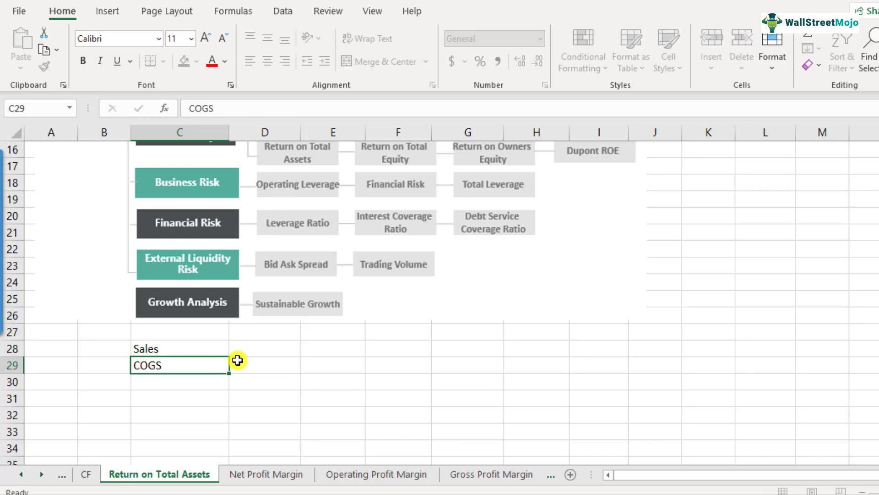
{"action": "key", "text": "Return"}
{"action": "type", "text": "Gross Profit"}
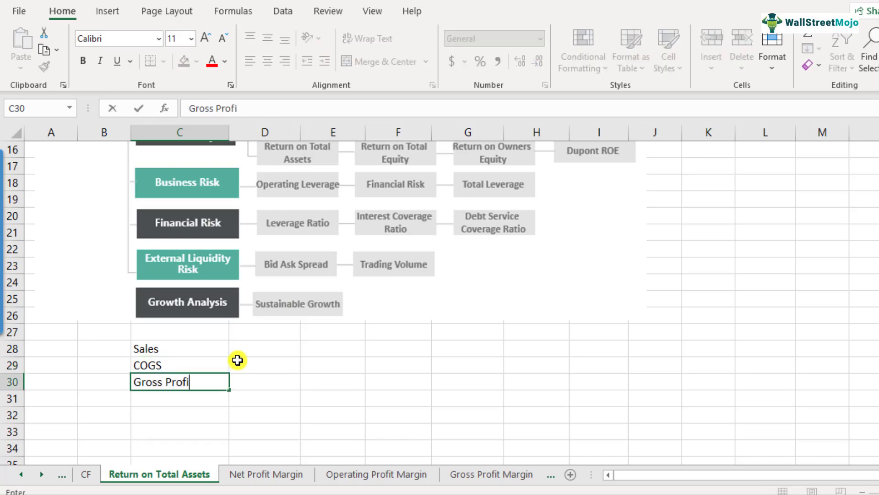
{"action": "key", "text": "Return"}
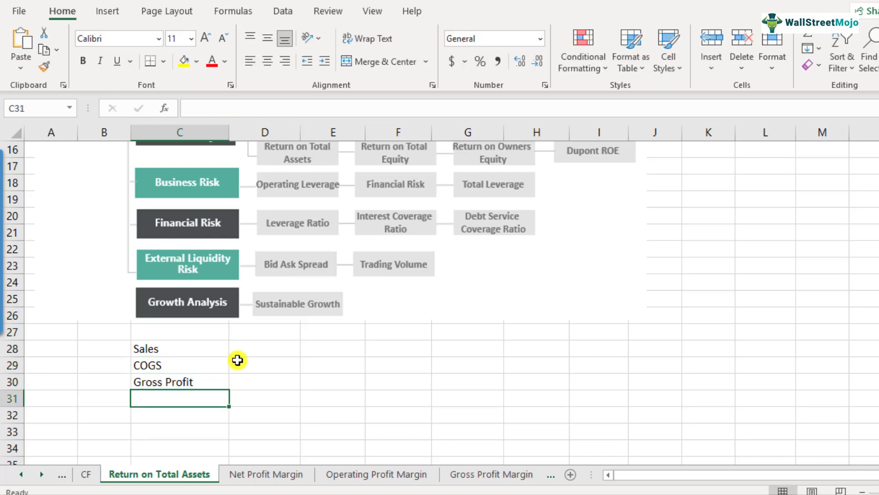
{"action": "type", "text": "SG&A"}
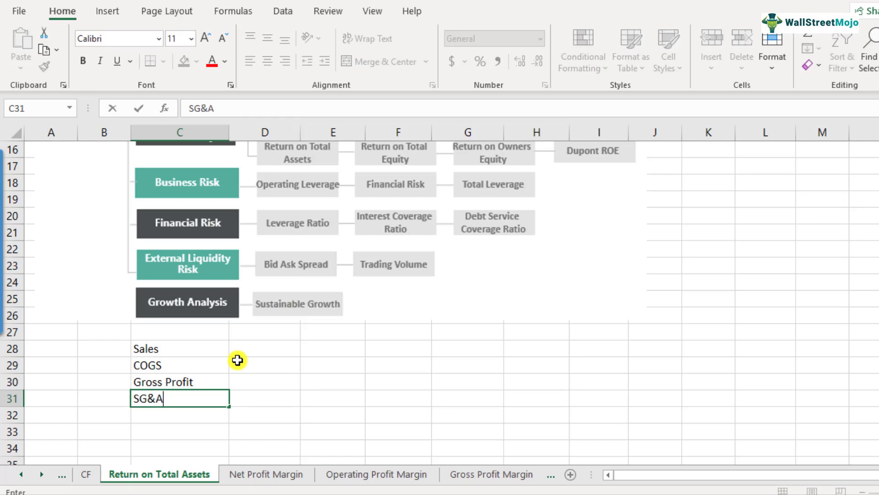
{"action": "key", "text": "Return"}
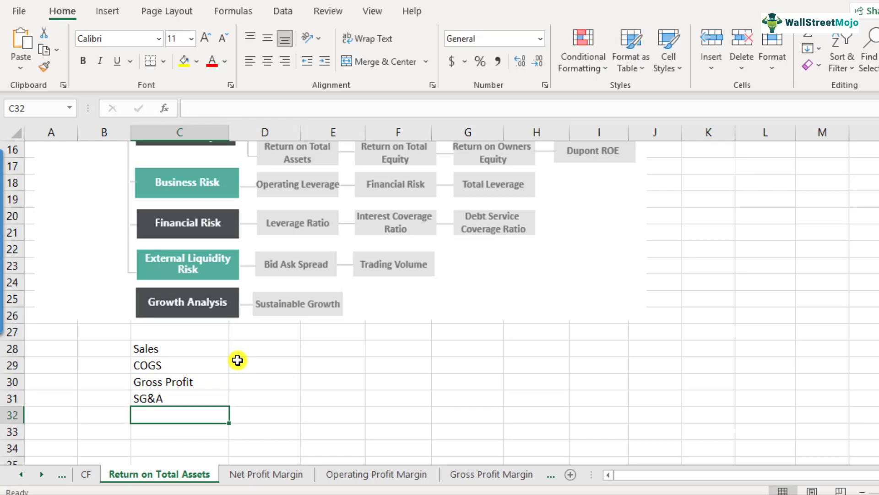
{"action": "type", "text": "Dep & "}
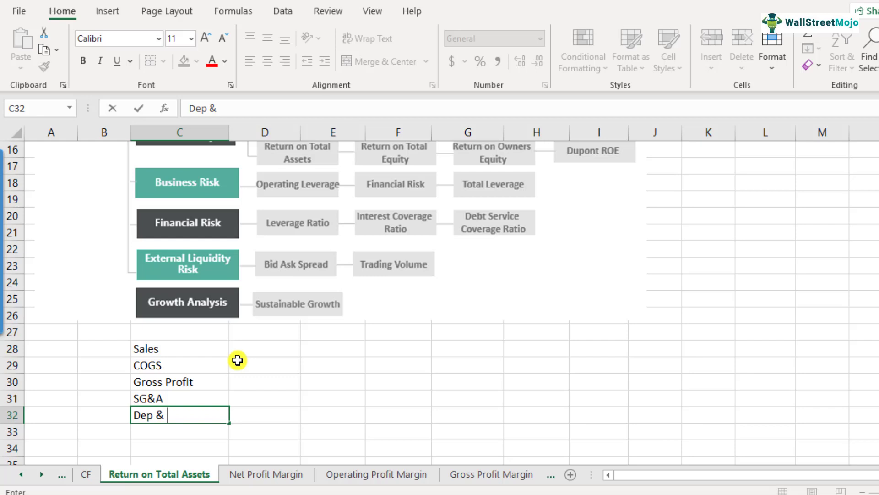
{"action": "type", "text": "Amort"}
{"action": "key", "text": "Return"}
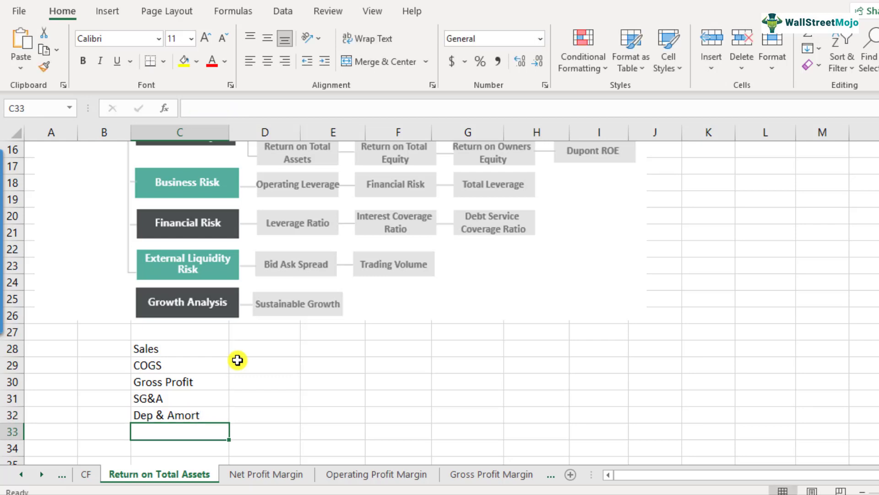
{"action": "type", "text": "Operating Profit "}
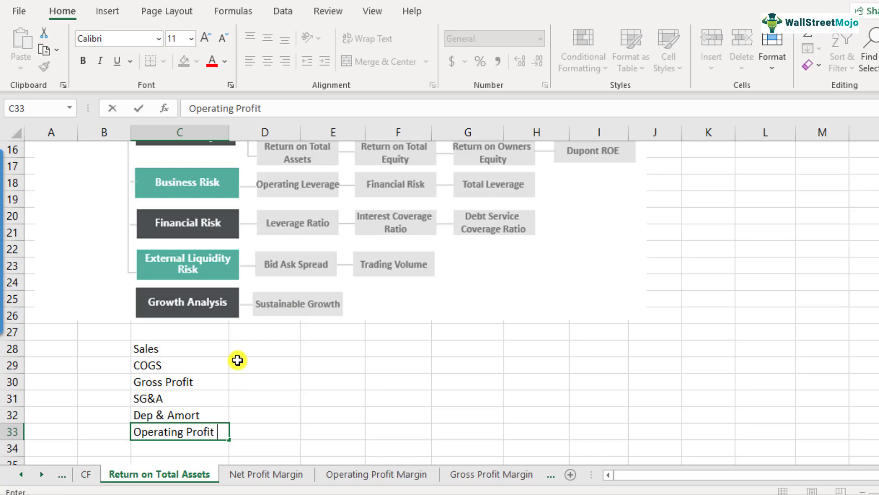
{"action": "type", "text": "(EBIT)"}
{"action": "key", "text": "Return"}
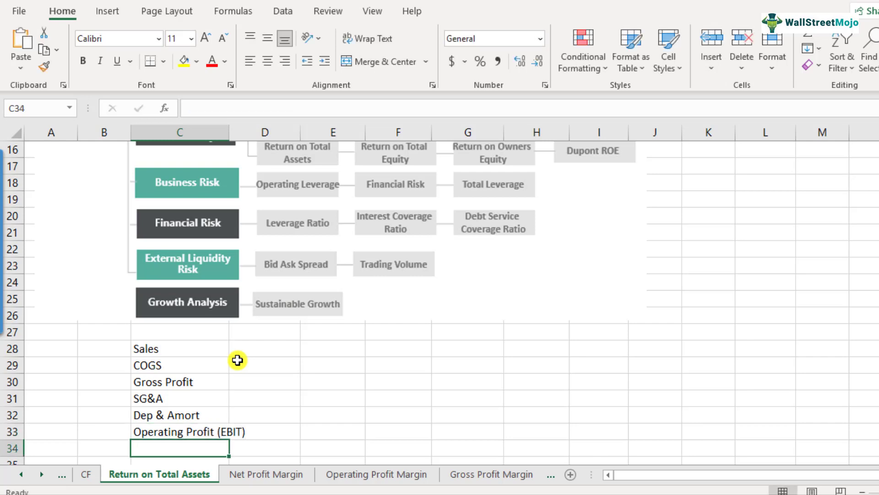
Continue the list with Interest, EBT, Tax and Net Income in C34:C37
{"action": "scroll", "coordinate": [237, 359], "scroll_direction": "down", "scroll_amount": 1}
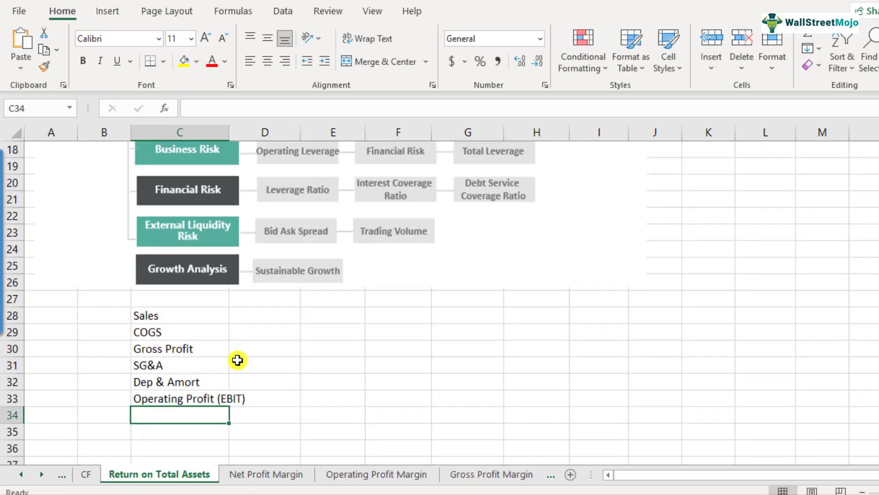
{"action": "type", "text": "Interest"}
{"action": "key", "text": "BackSpace"}
{"action": "key", "text": "BackSpace"}
{"action": "key", "text": "BackSpace"}
{"action": "key", "text": "BackSpace"}
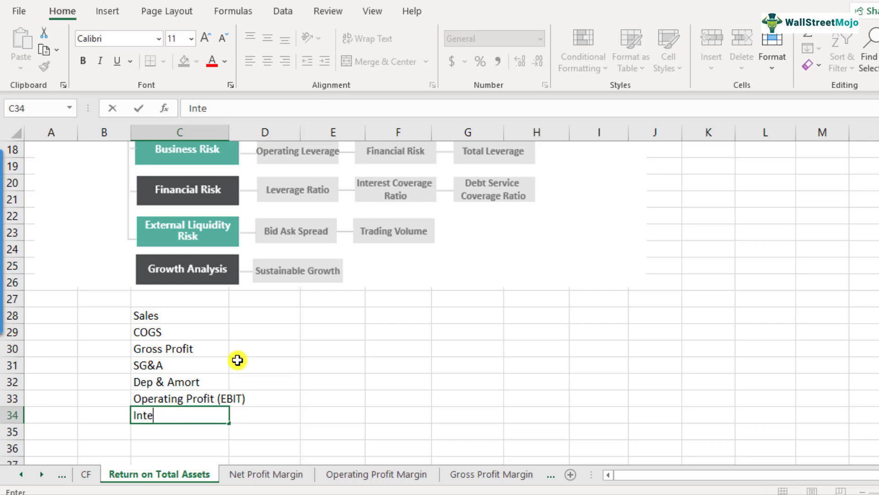
{"action": "type", "text": "rest"}
{"action": "key", "text": "BackSpace"}
{"action": "key", "text": "BackSpace"}
{"action": "key", "text": "BackSpace"}
{"action": "type", "text": "est"}
{"action": "key", "text": "Return"}
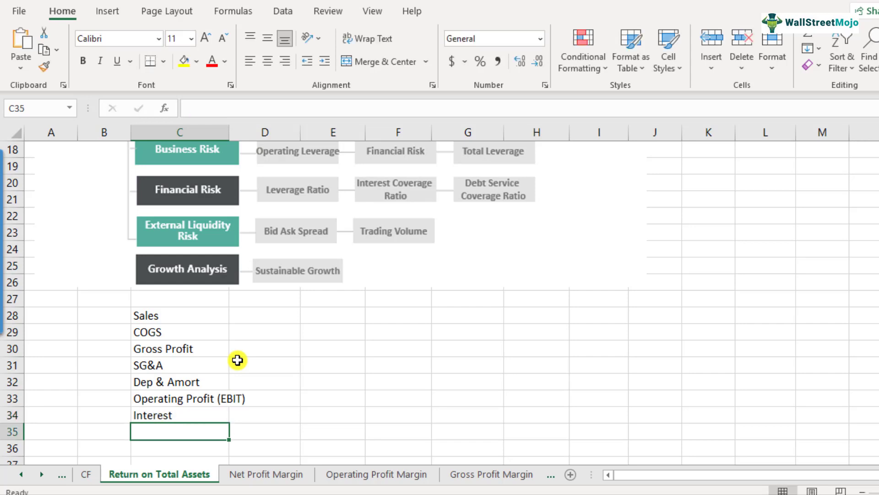
{"action": "type", "text": "EBT"}
{"action": "key", "text": "Return"}
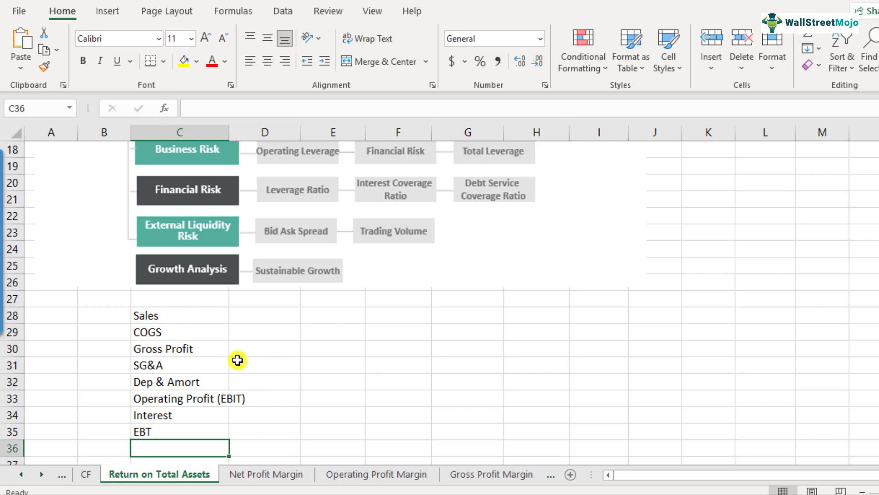
{"action": "scroll", "coordinate": [237, 360], "scroll_direction": "down", "scroll_amount": 2}
{"action": "type", "text": "Tax"}
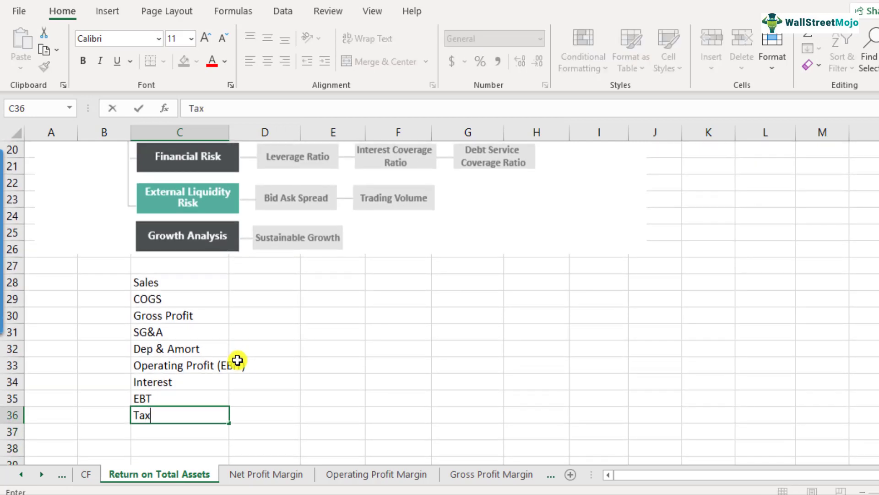
{"action": "key", "text": "Return"}
{"action": "type", "text": "Net Income"}
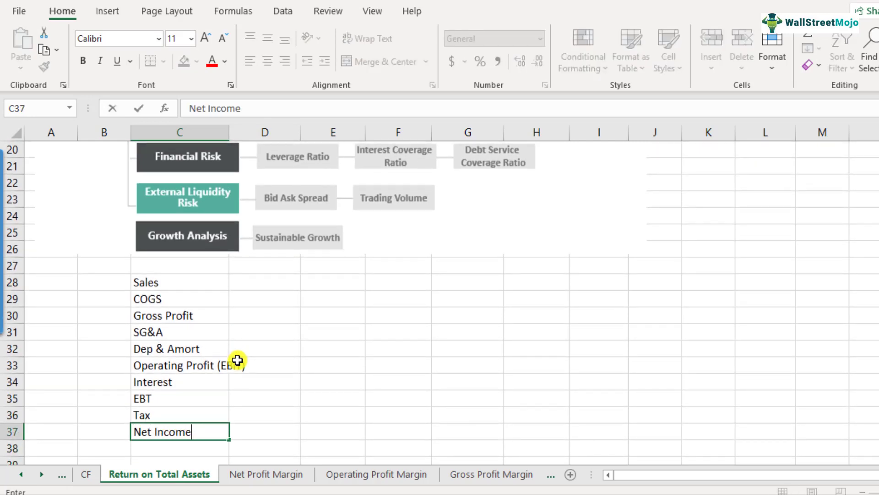
{"action": "key", "text": "Return"}
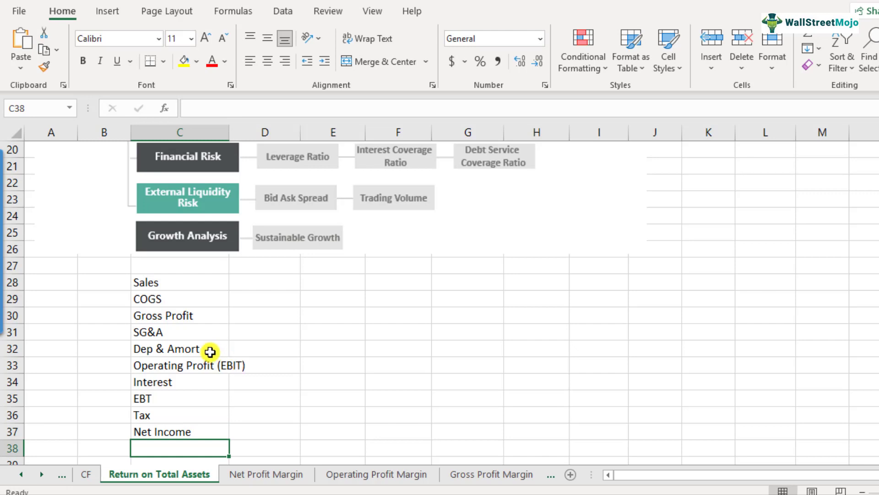
{"action": "left_click", "coordinate": [186, 315]}
{"action": "left_click", "coordinate": [177, 364], "text": "ctrl"}
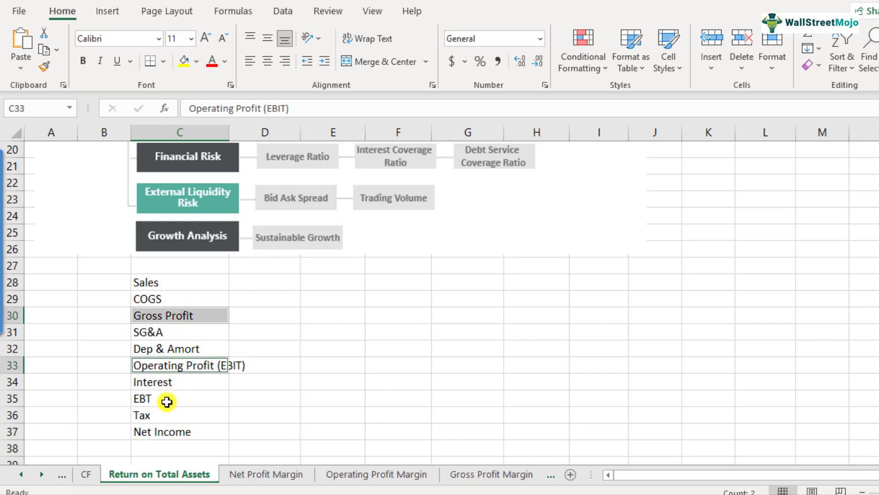
{"action": "left_click", "coordinate": [169, 399], "text": "ctrl"}
{"action": "left_click", "coordinate": [168, 430], "text": "ctrl"}
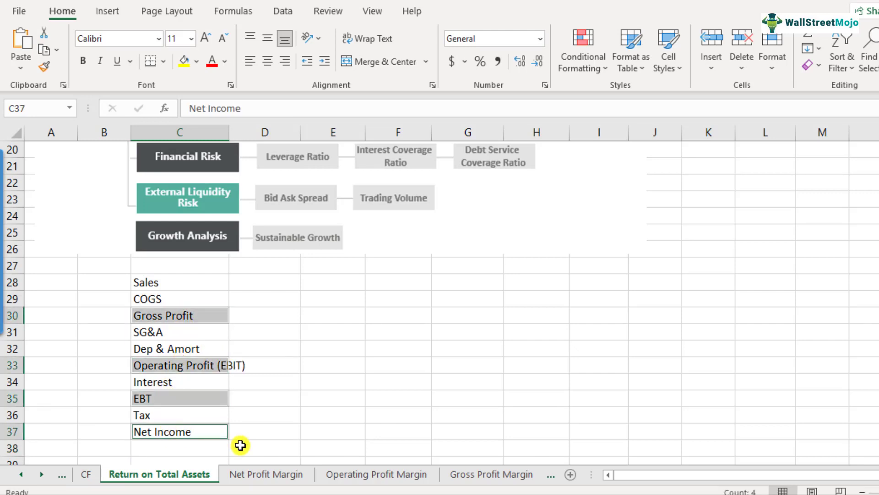
{"action": "key", "text": "ctrl+b"}
{"action": "left_click", "coordinate": [195, 431]}
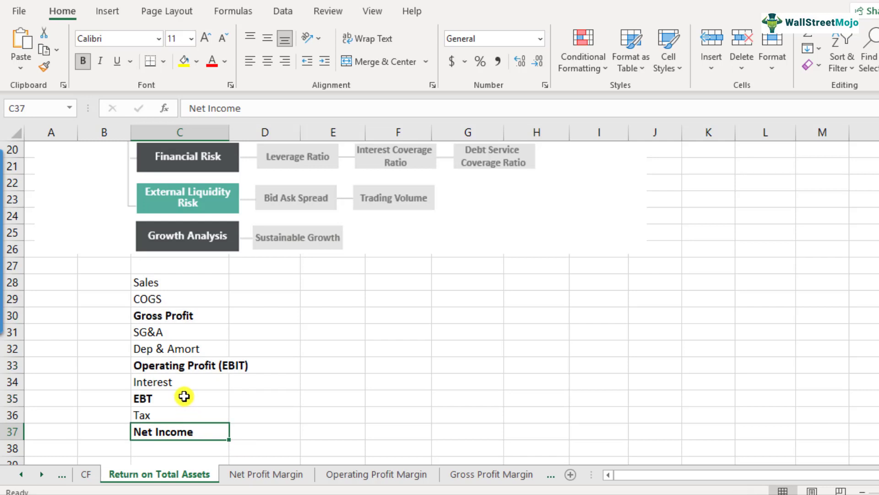
{"action": "left_click", "coordinate": [184, 396]}
{"action": "left_click", "coordinate": [197, 365]}
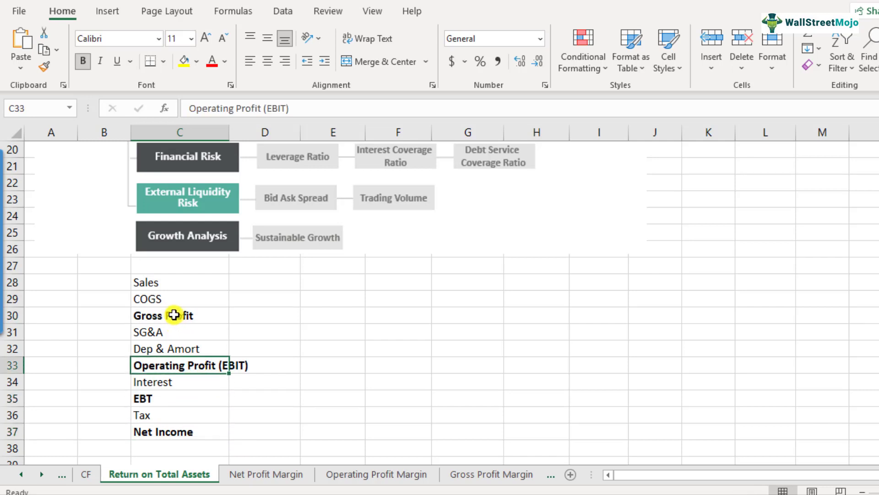
{"action": "left_click", "coordinate": [174, 315]}
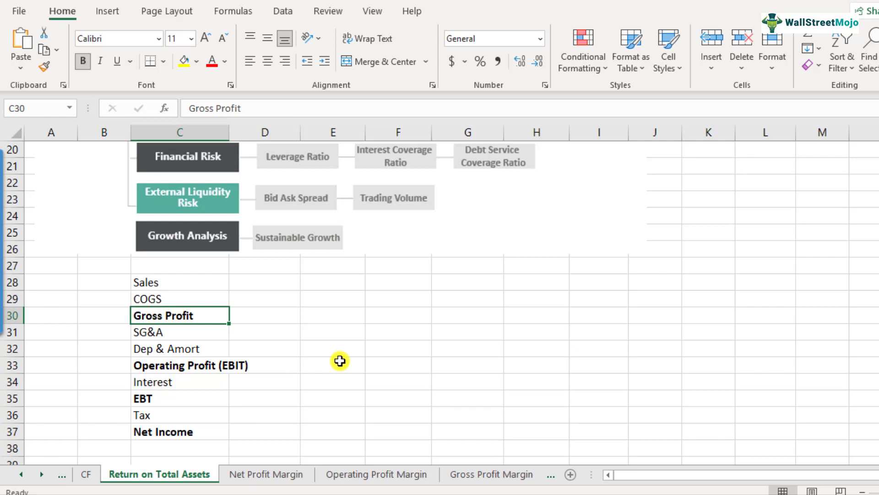
{"action": "left_click", "coordinate": [209, 435]}
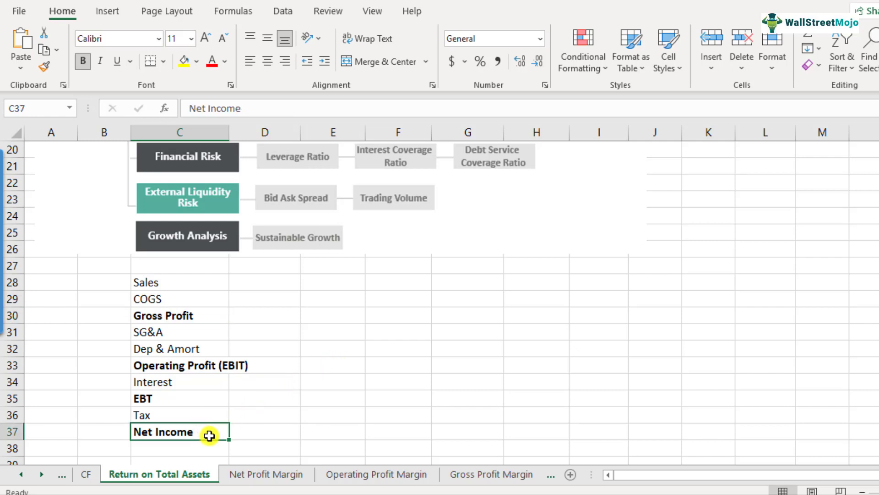
{"action": "scroll", "coordinate": [204, 439], "scroll_direction": "down", "scroll_amount": 1}
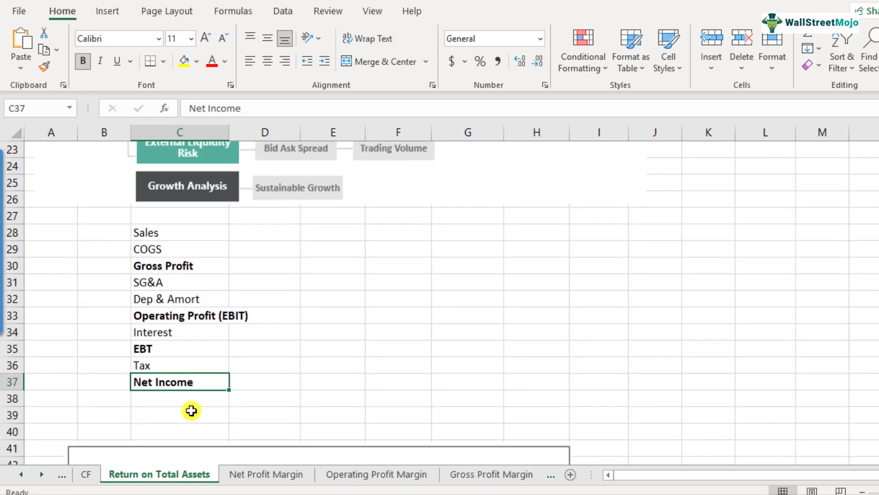
{"action": "scroll", "coordinate": [191, 411], "scroll_direction": "up", "scroll_amount": 1}
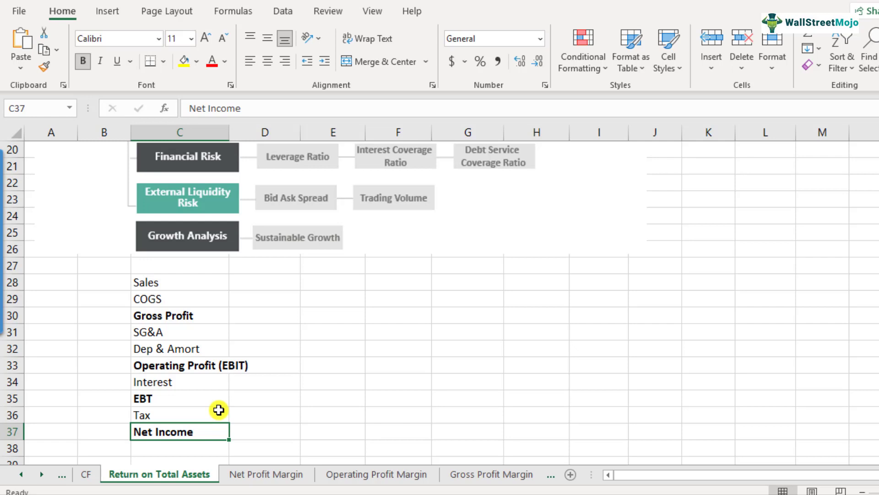
{"action": "left_click", "coordinate": [177, 385]}
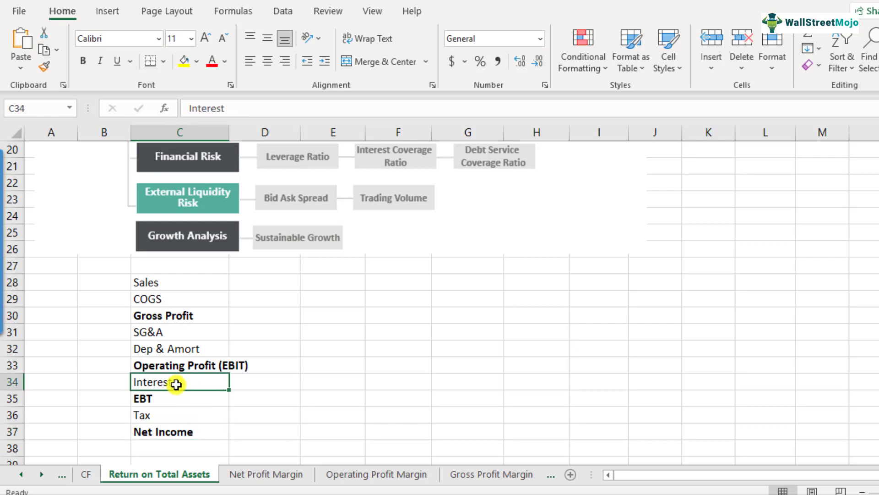
{"action": "left_click", "coordinate": [180, 414]}
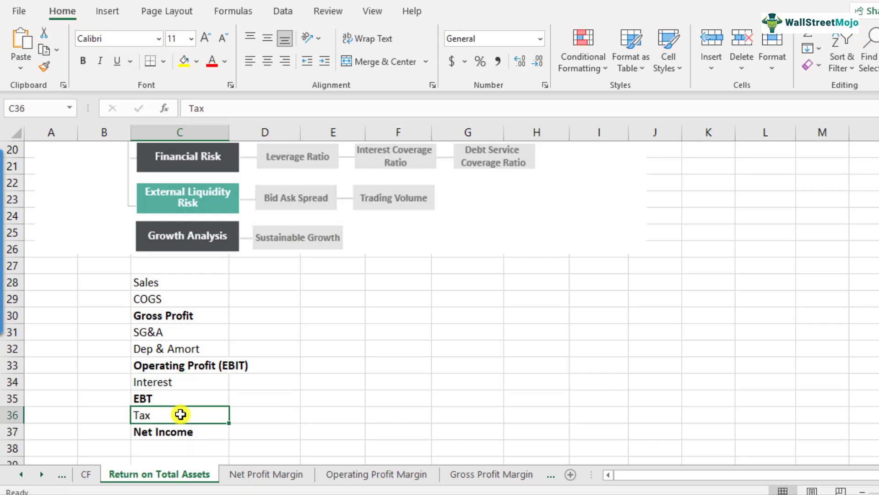
{"action": "left_click", "coordinate": [190, 365]}
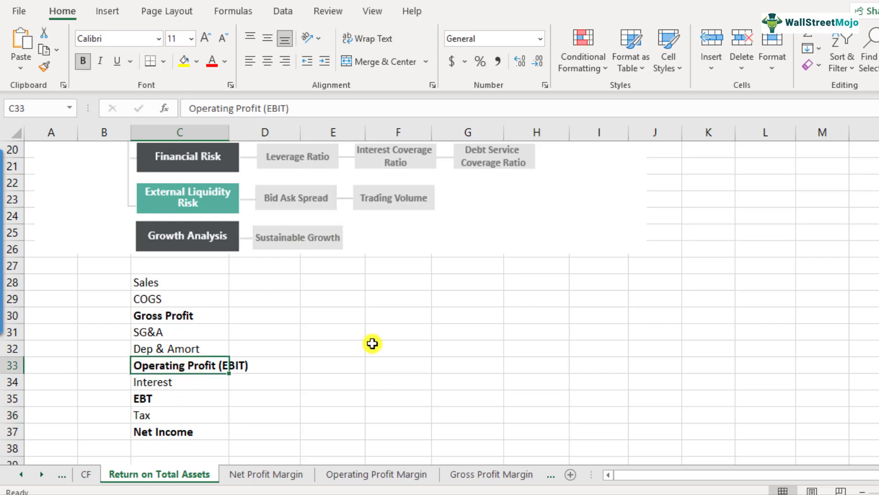
Enter the label 'Total Assets' in F31
{"action": "left_click", "coordinate": [408, 337]}
{"action": "type", "text": "Total Assets"}
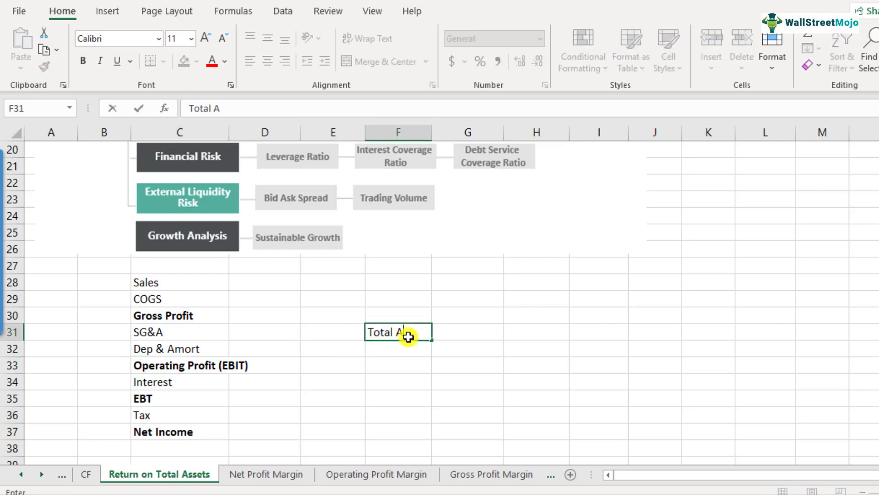
{"action": "key", "text": "Return"}
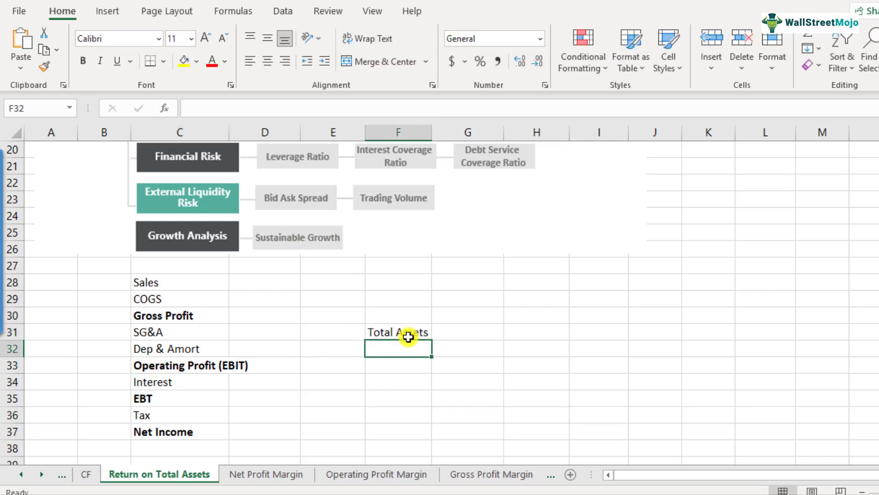
{"action": "key", "text": "Up"}
Enter 'Total Liablities ( Debt + Equity)' in G31
{"action": "key", "text": "Right"}
{"action": "type", "text": "Total "}
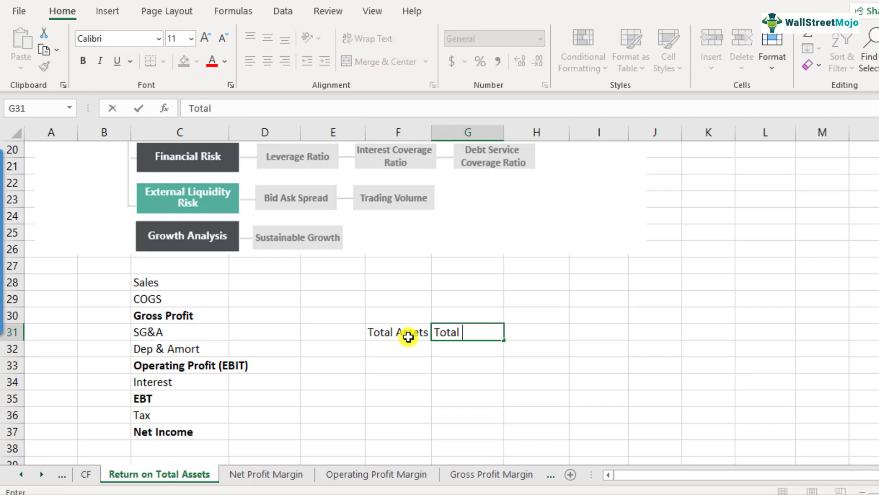
{"action": "type", "text": "Liablities"}
{"action": "key", "text": "Return"}
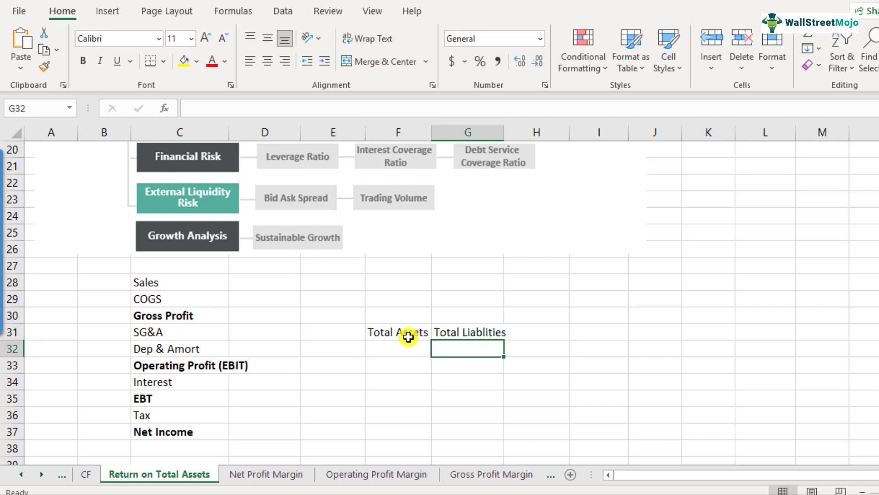
{"action": "key", "text": "Up"}
{"action": "key", "text": "F2"}
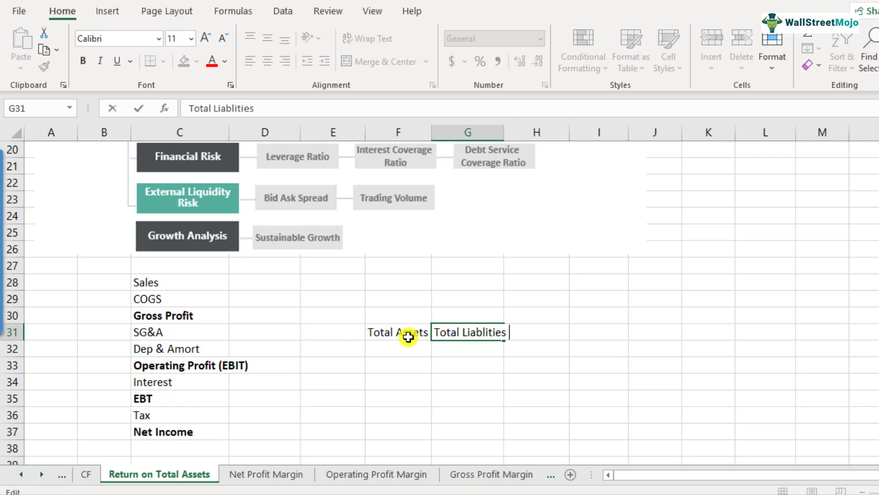
{"action": "type", "text": "( Debt"}
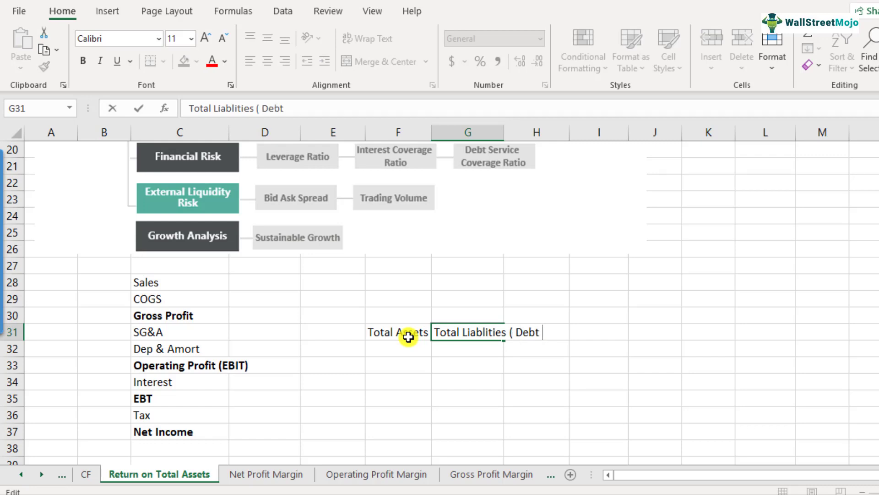
{"action": "type", "text": " + Equity)"}
{"action": "key", "text": "Return"}
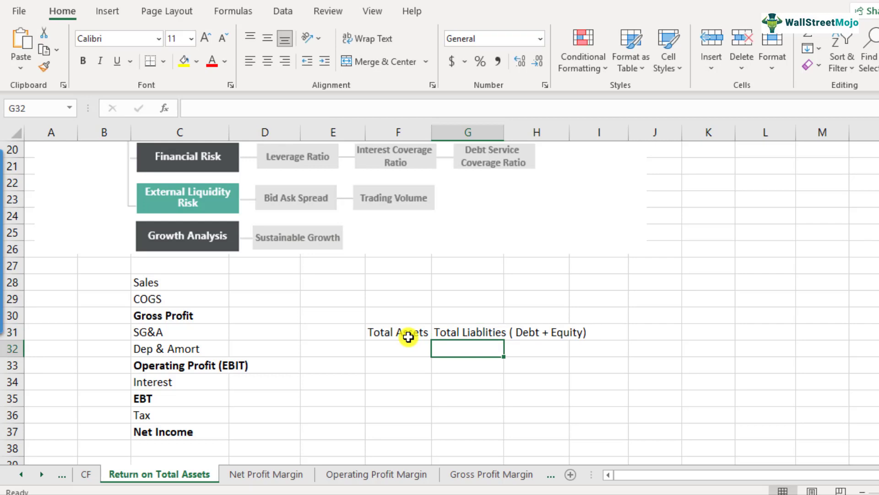
Append '=' to the F31 label so it reads 'Total Assets ='
{"action": "left_click", "coordinate": [379, 336]}
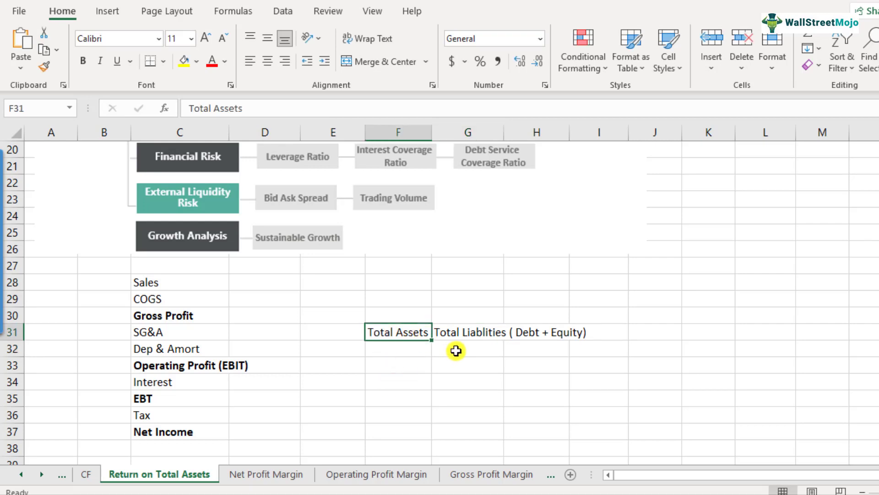
{"action": "key", "text": "F2"}
{"action": "type", "text": "="}
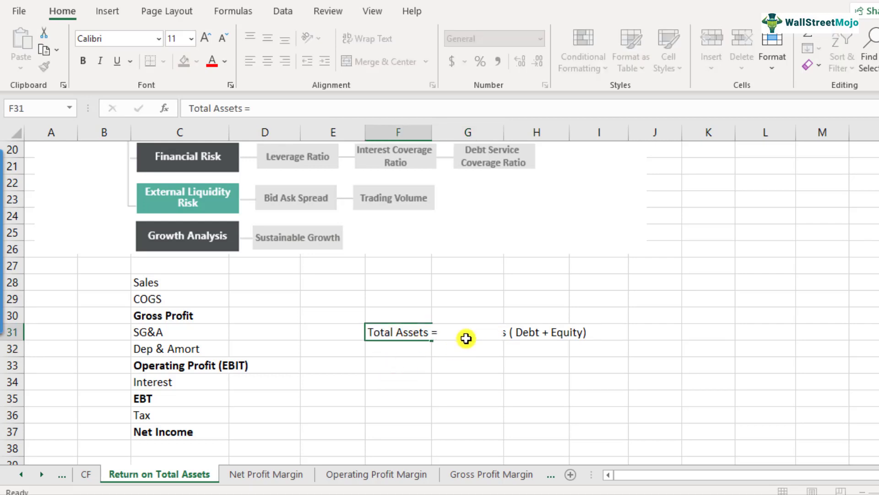
{"action": "key", "text": "Return"}
{"action": "left_click", "coordinate": [466, 337]}
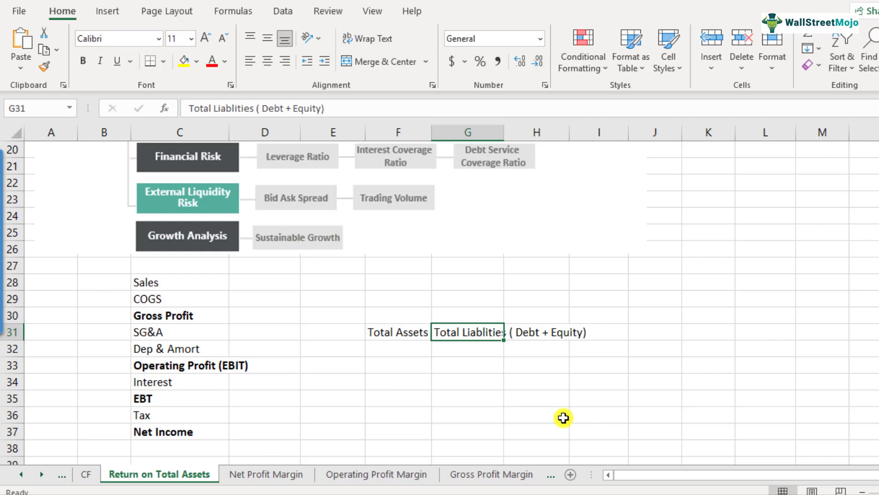
Add the heading 'Pre Debt & Pre Equity Measure' in F28
{"action": "left_click", "coordinate": [399, 282]}
{"action": "type", "text": "Pre "}
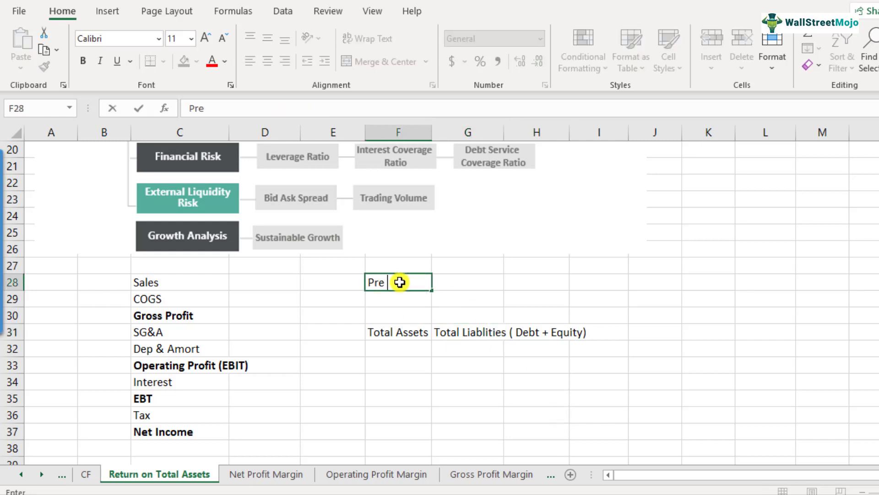
{"action": "type", "text": "Debt & Pre"}
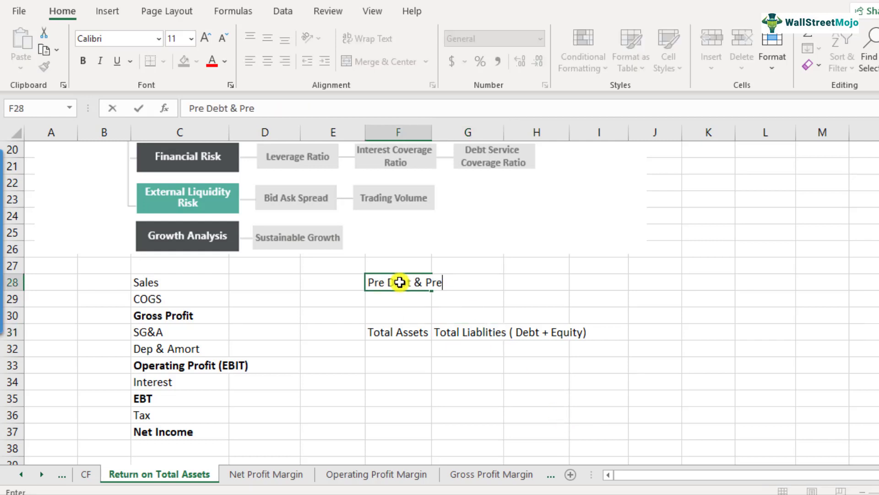
{"action": "type", "text": " Equity Measure"}
{"action": "key", "text": "Return"}
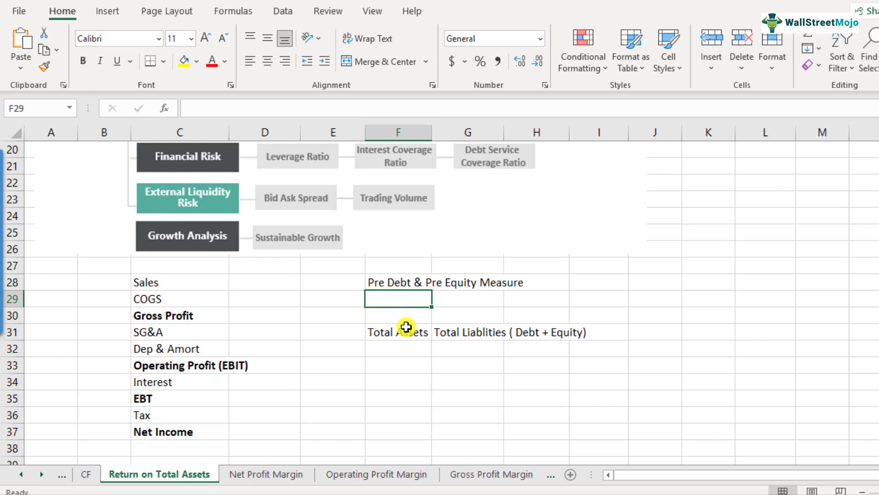
Write the note 'paid to the debtholder' in D34 beside Interest
{"action": "left_click", "coordinate": [187, 398]}
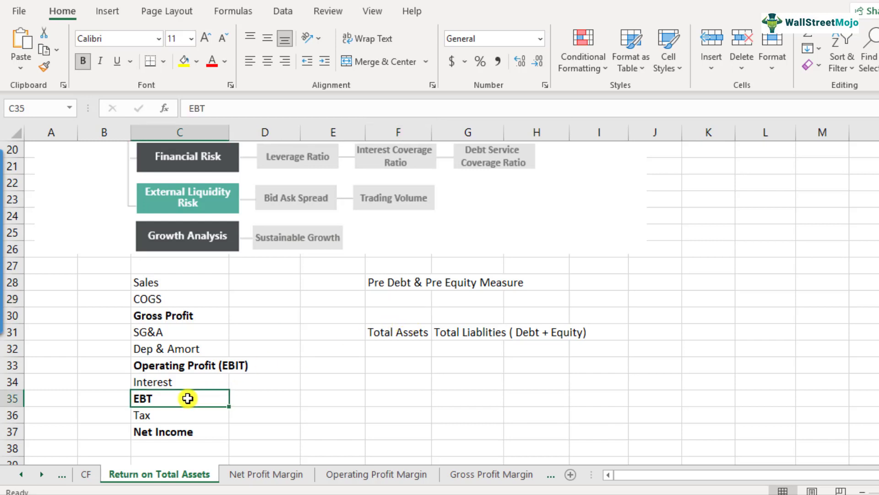
{"action": "left_click", "coordinate": [165, 384]}
{"action": "left_click", "coordinate": [258, 386]}
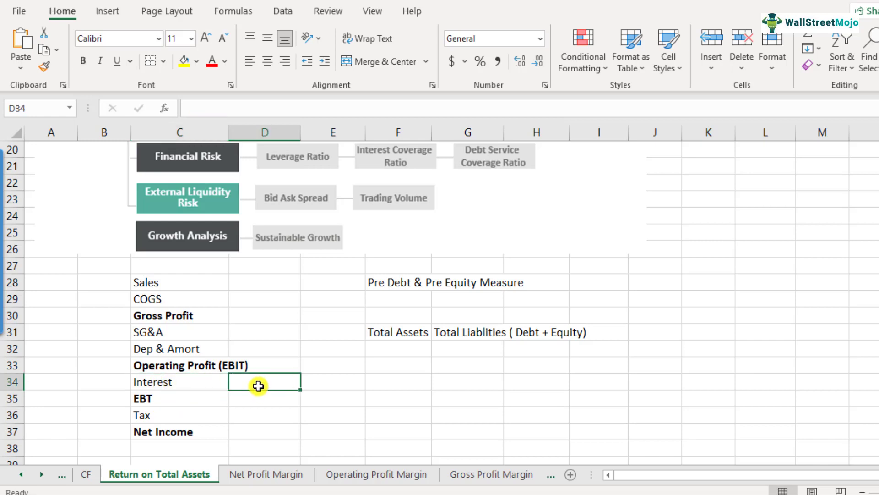
{"action": "type", "text": "paid to the d"}
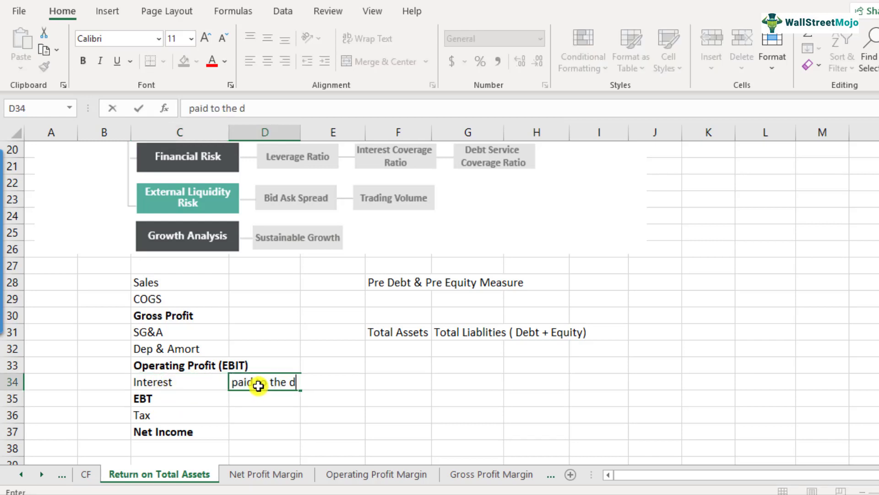
{"action": "type", "text": "ebtholder"}
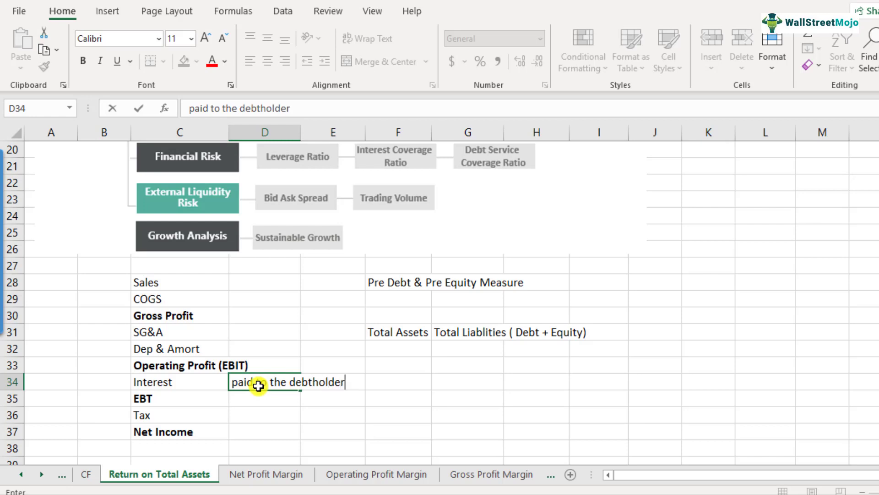
{"action": "key", "text": "Return"}
{"action": "left_click", "coordinate": [156, 397]}
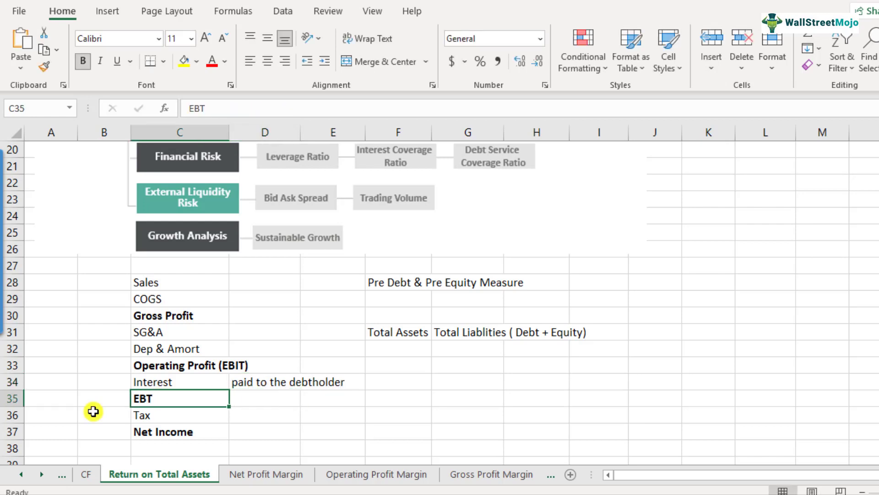
{"action": "left_click", "coordinate": [10, 396]}
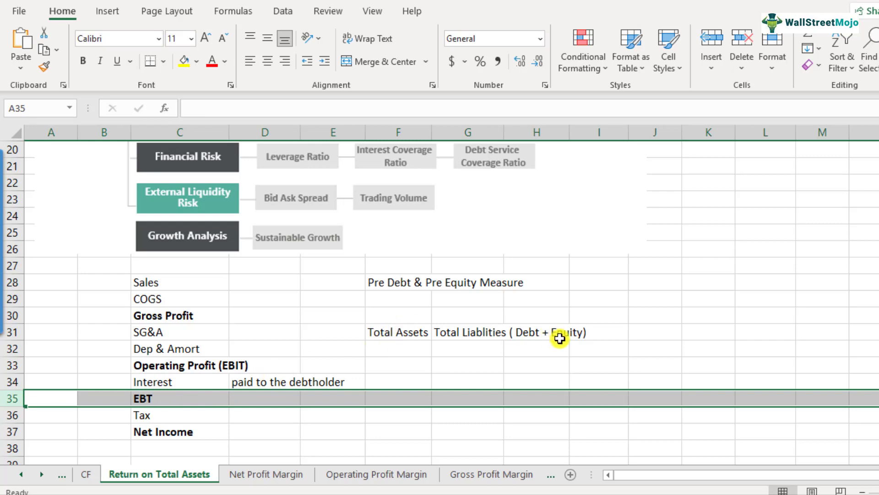
Highlight the Operating Profit (EBIT) label in C33 with yellow fill
{"action": "left_click", "coordinate": [165, 381]}
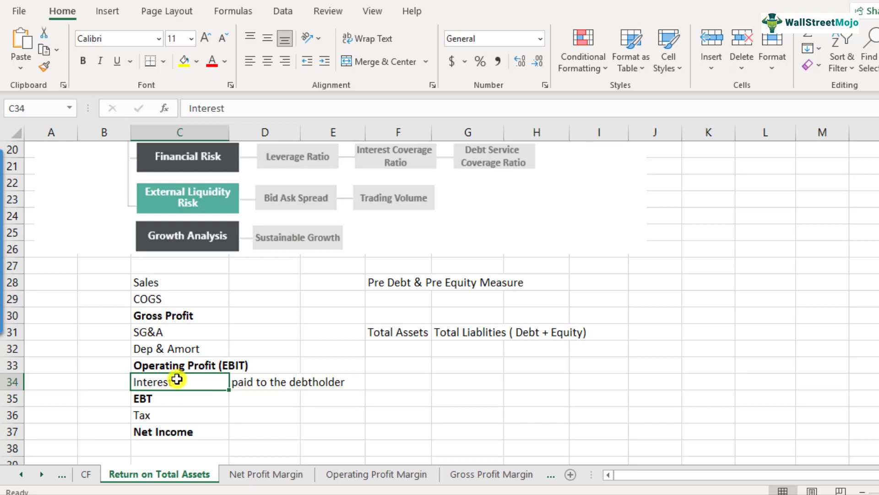
{"action": "left_click", "coordinate": [29, 365]}
{"action": "left_click", "coordinate": [183, 366]}
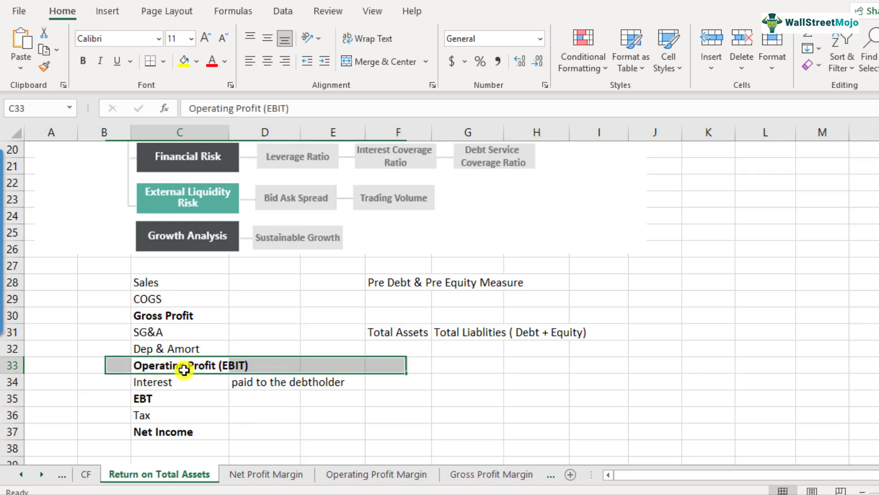
{"action": "left_click", "coordinate": [182, 64]}
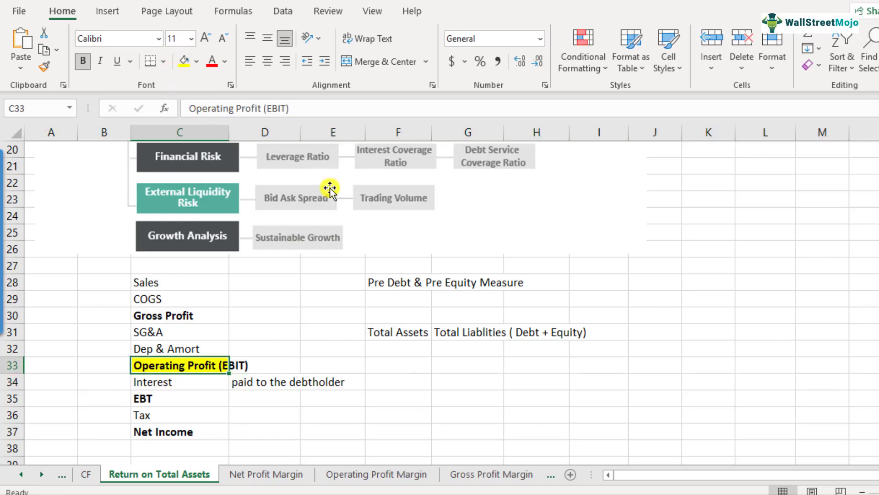
Enter 'Operating Profit / Total Assets' in F30 and make it bold
{"action": "left_click", "coordinate": [402, 317]}
{"action": "type", "text": "Operatin"}
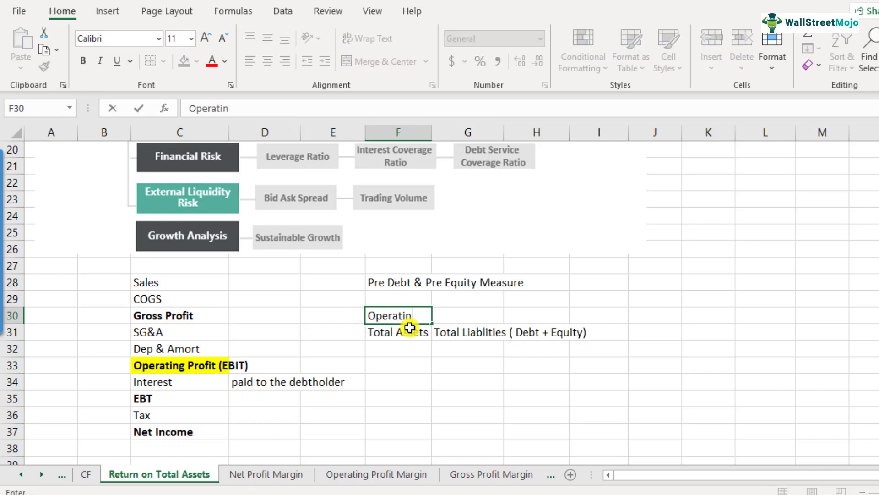
{"action": "type", "text": "g Profit"}
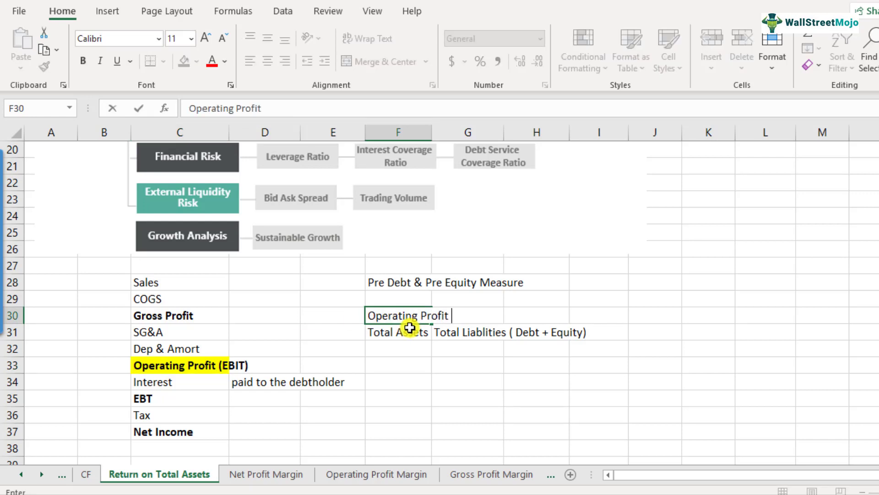
{"action": "key", "text": "Return"}
{"action": "key", "text": "Up"}
{"action": "key", "text": "Down"}
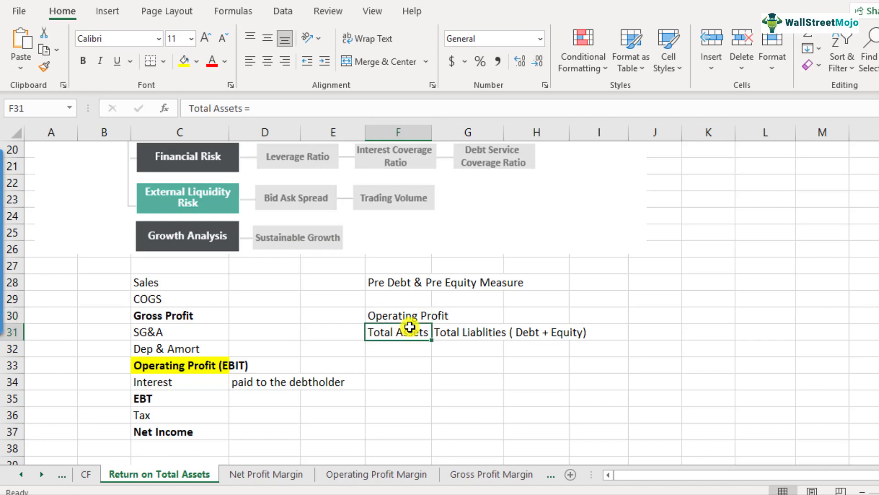
{"action": "key", "text": "Up"}
{"action": "key", "text": "F2"}
{"action": "type", "text": "/ To"}
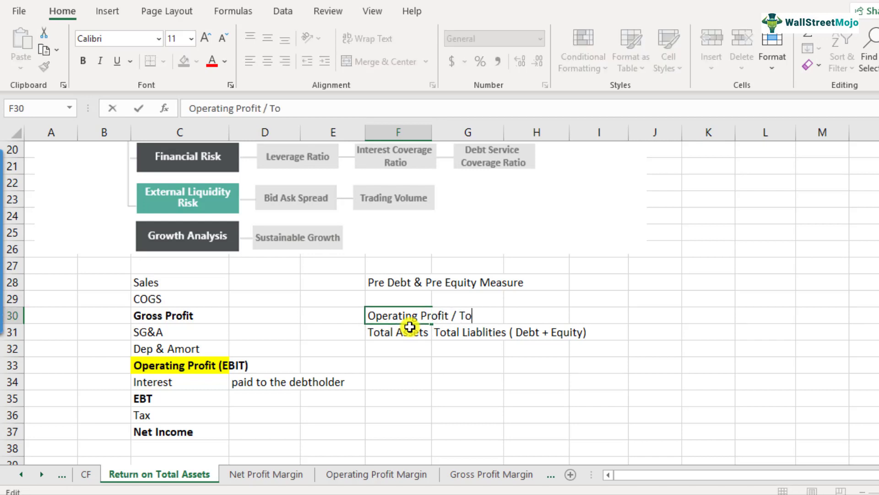
{"action": "type", "text": "tal Assets"}
{"action": "key", "text": "Return"}
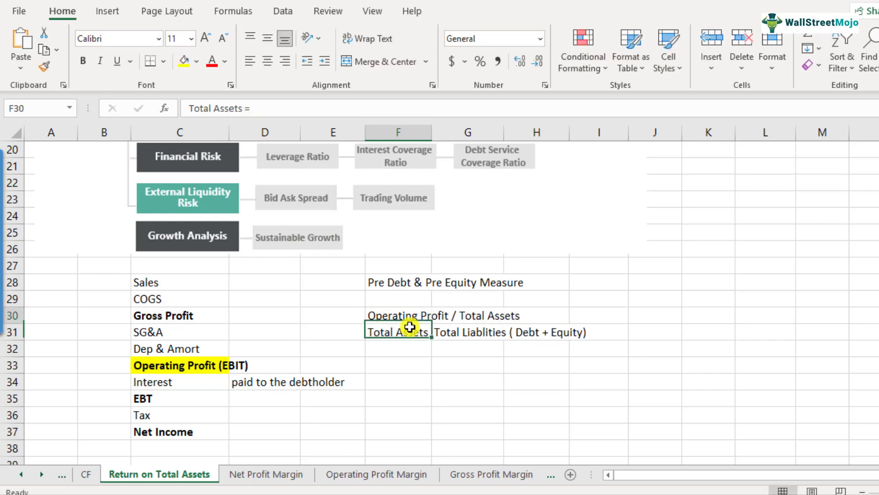
{"action": "key", "text": "Up"}
{"action": "key", "text": "ctrl+b"}
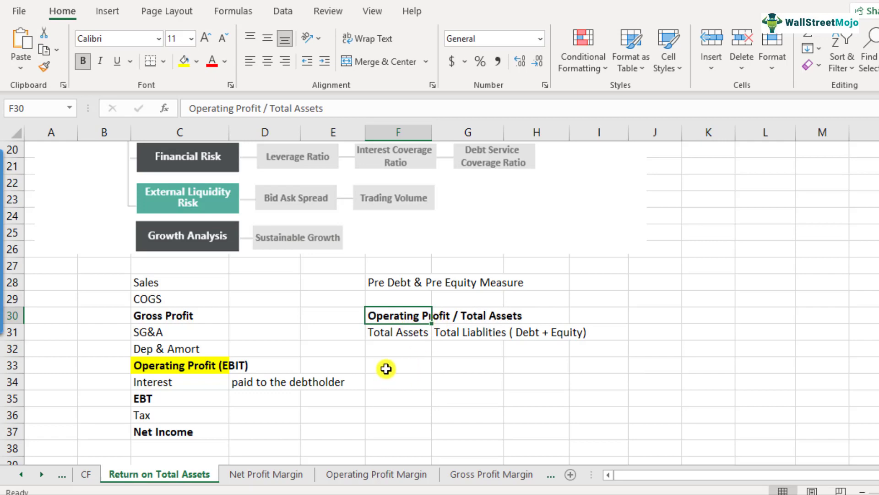
{"action": "scroll", "coordinate": [385, 379], "scroll_direction": "down", "scroll_amount": 3}
{"action": "scroll", "coordinate": [386, 368], "scroll_direction": "down", "scroll_amount": 3}
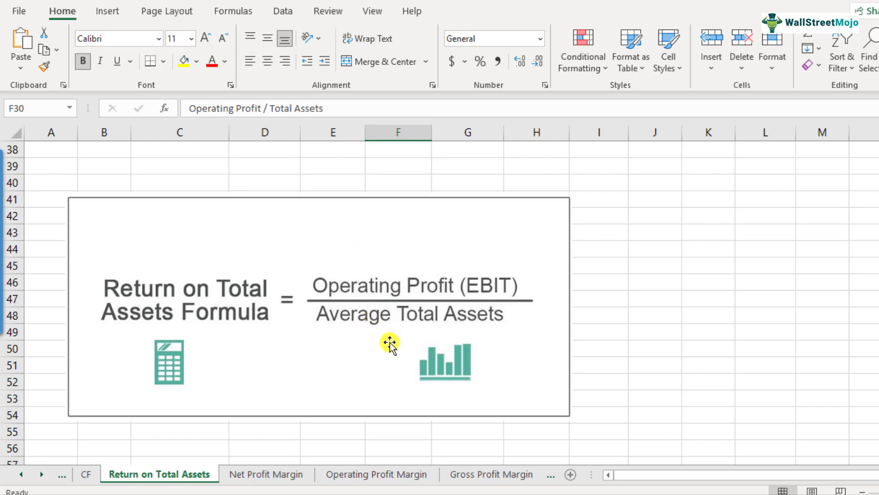
{"action": "scroll", "coordinate": [389, 343], "scroll_direction": "up", "scroll_amount": 5}
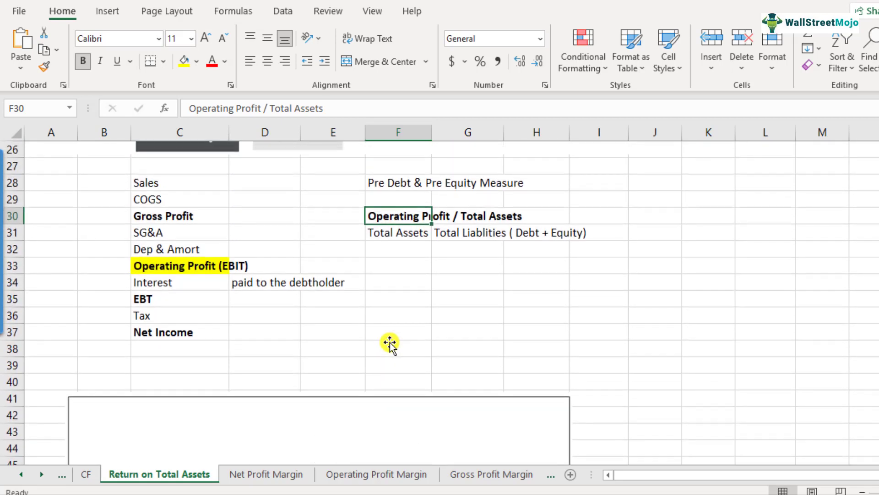
{"action": "scroll", "coordinate": [390, 344], "scroll_direction": "down", "scroll_amount": 3}
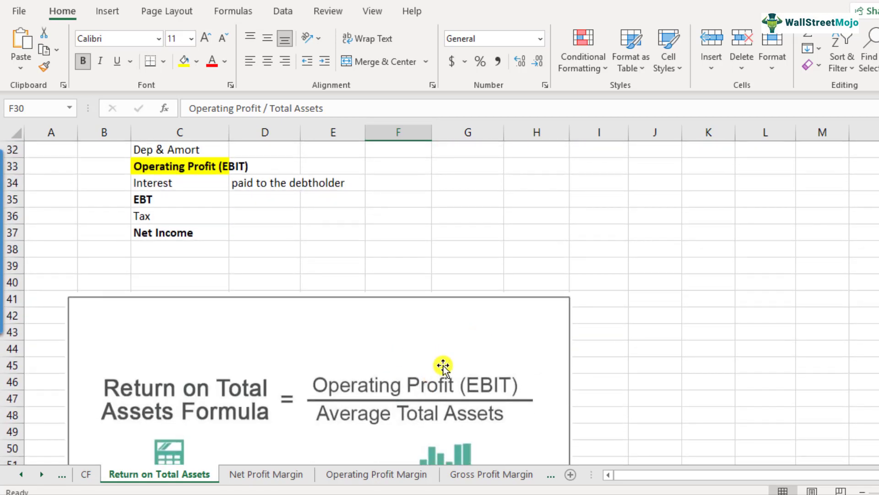
{"action": "scroll", "coordinate": [435, 375], "scroll_direction": "up", "scroll_amount": 3}
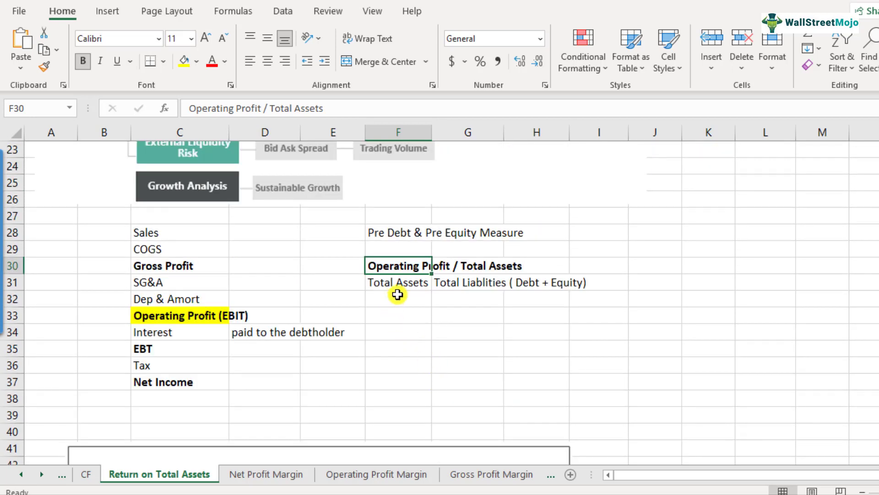
Edit F30 and select its 'Total Assets' portion to take it out of the ratio text
{"action": "double_click", "coordinate": [453, 266]}
{"action": "left_click_drag", "start_coordinate": [453, 265], "coordinate": [359, 268]}
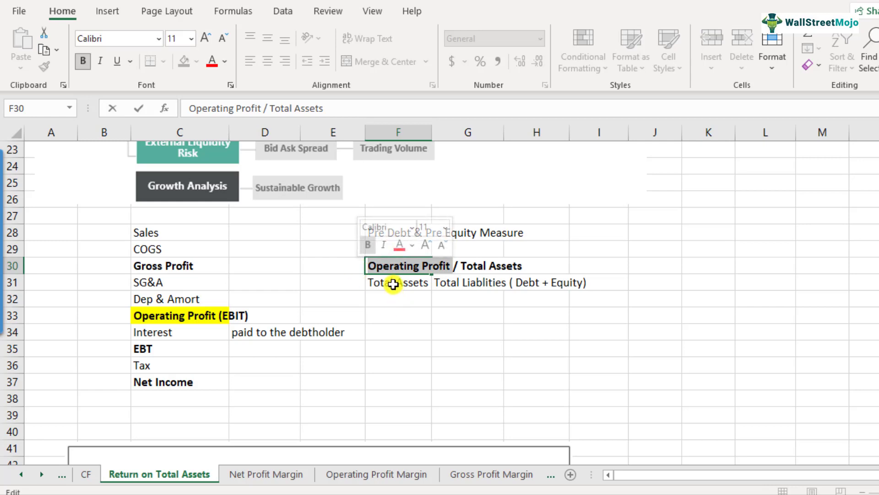
{"action": "left_click_drag", "start_coordinate": [459, 266], "coordinate": [527, 266]}
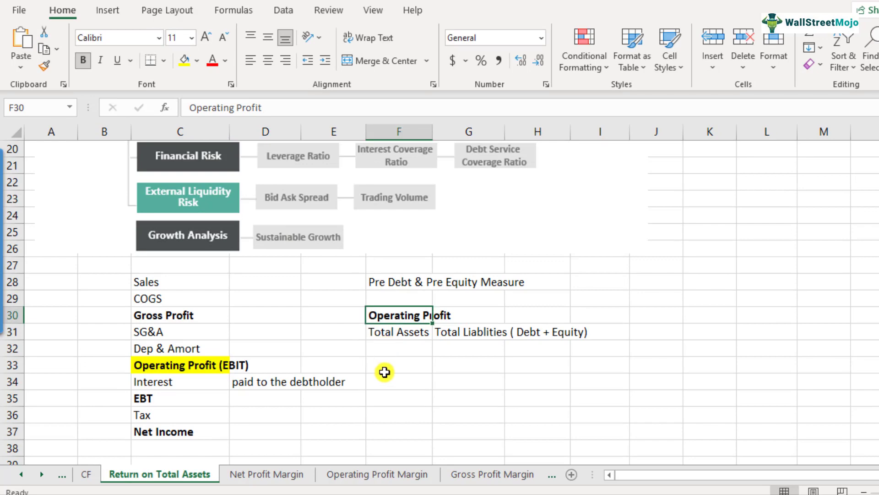
{"action": "scroll", "coordinate": [314, 367], "scroll_direction": "down", "scroll_amount": 2}
{"action": "scroll", "coordinate": [308, 373], "scroll_direction": "down", "scroll_amount": 4}
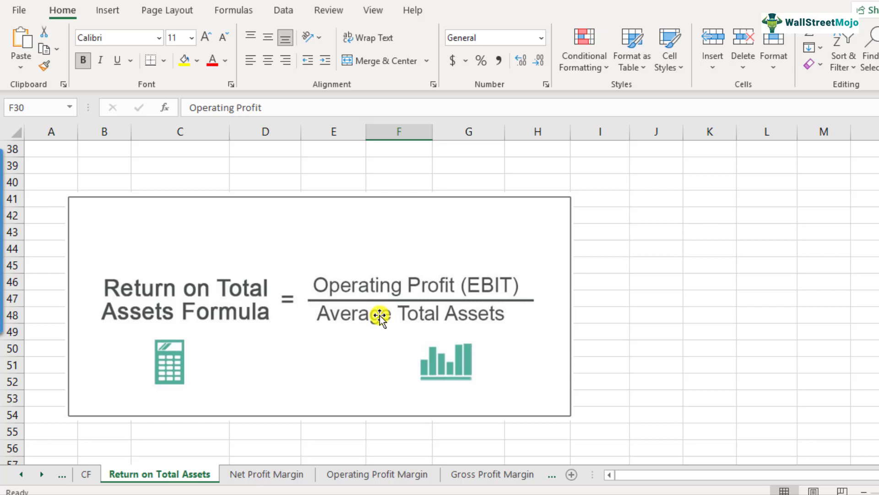
{"action": "scroll", "coordinate": [380, 315], "scroll_direction": "up", "scroll_amount": 1}
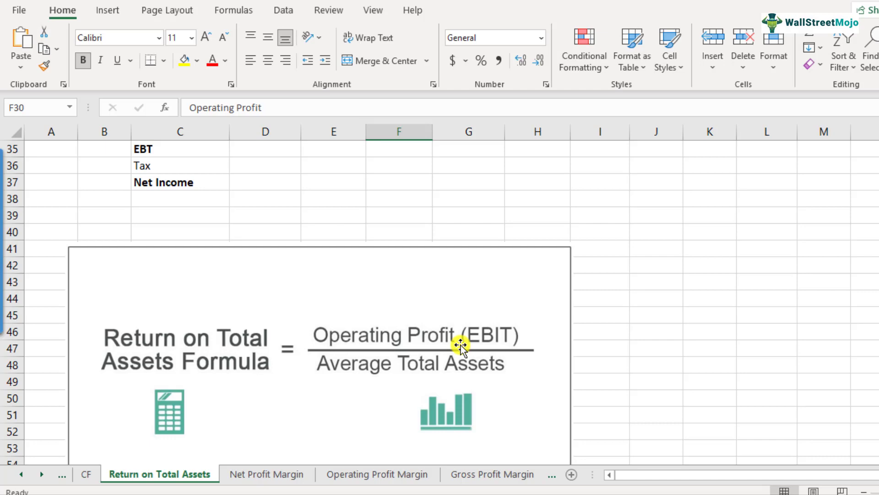
{"action": "scroll", "coordinate": [461, 345], "scroll_direction": "down", "scroll_amount": 1}
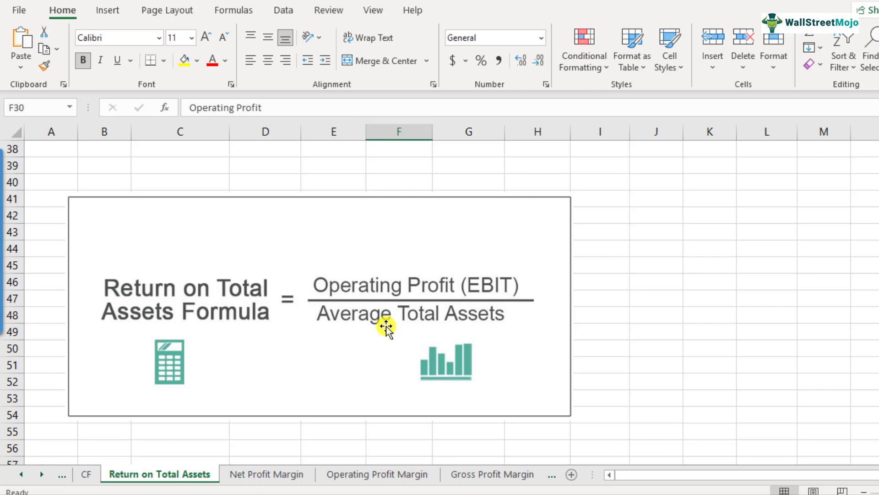
{"action": "scroll", "coordinate": [386, 326], "scroll_direction": "up", "scroll_amount": 1}
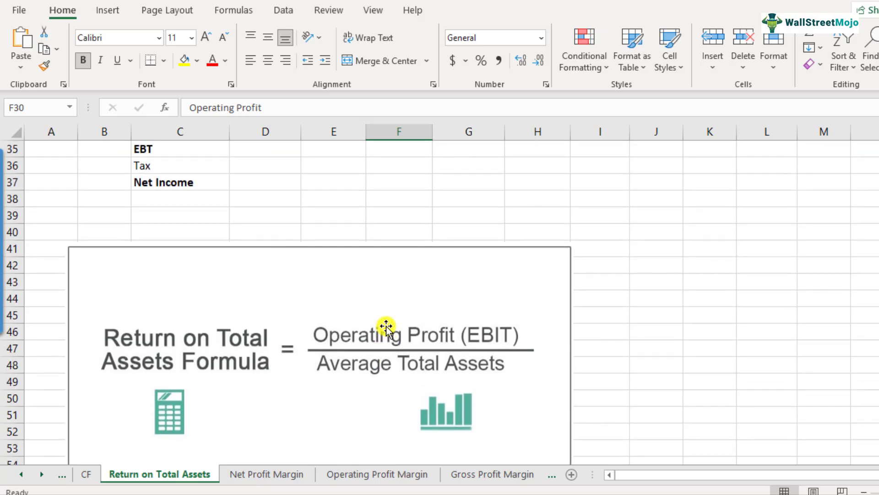
{"action": "scroll", "coordinate": [386, 326], "scroll_direction": "up", "scroll_amount": 2}
{"action": "scroll", "coordinate": [386, 326], "scroll_direction": "down", "scroll_amount": 1}
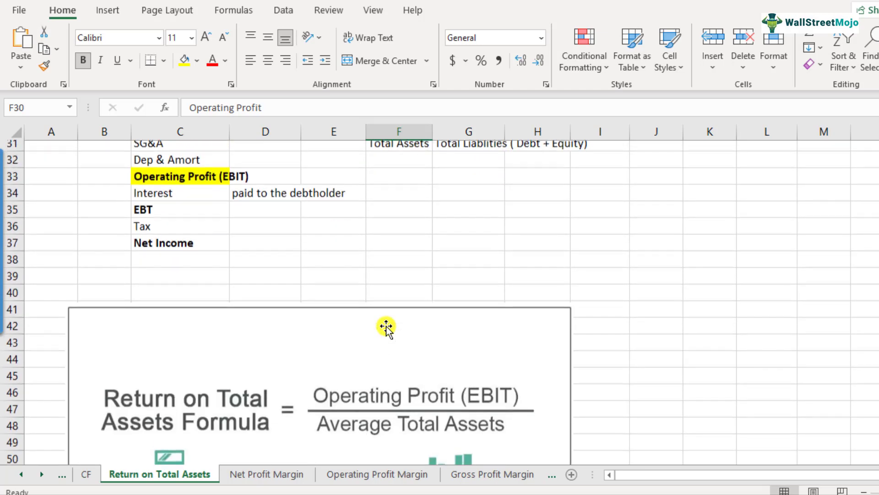
{"action": "scroll", "coordinate": [386, 327], "scroll_direction": "up", "scroll_amount": 2}
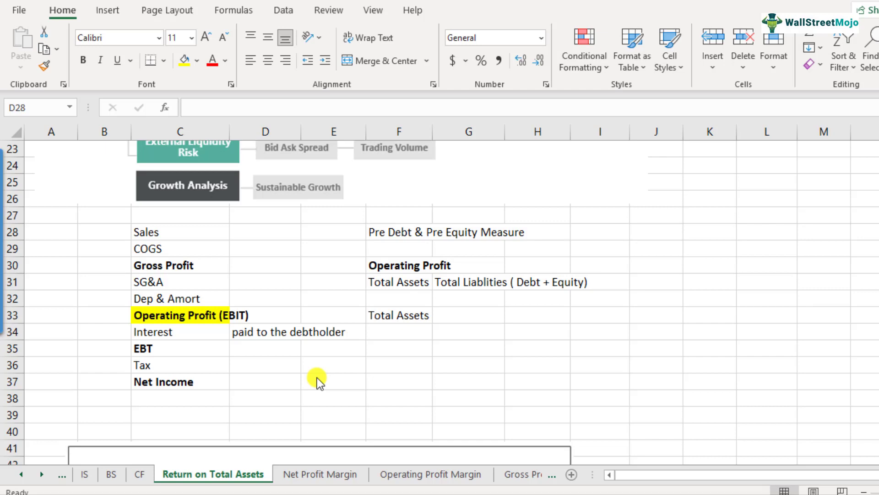
Move the 'paid to the debtholder' note from D34 to F35
{"action": "left_click", "coordinate": [276, 334]}
{"action": "key", "text": "ctrl+c"}
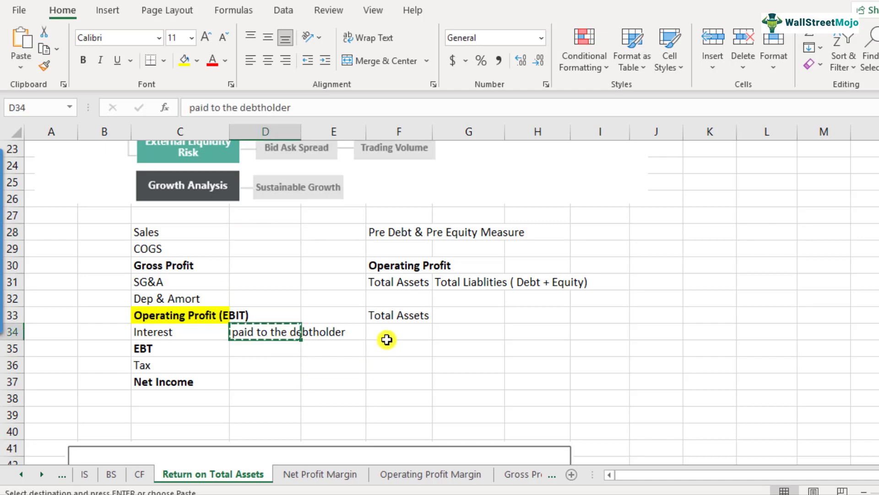
{"action": "left_click", "coordinate": [395, 348]}
{"action": "key", "text": "ctrl+v"}
Enter Sales 1000, COGS 300 and Gross Profit =D28-D29 in D28:D30
{"action": "left_click_drag", "start_coordinate": [161, 231], "coordinate": [182, 381]}
{"action": "left_click", "coordinate": [196, 314]}
{"action": "left_click", "coordinate": [186, 229]}
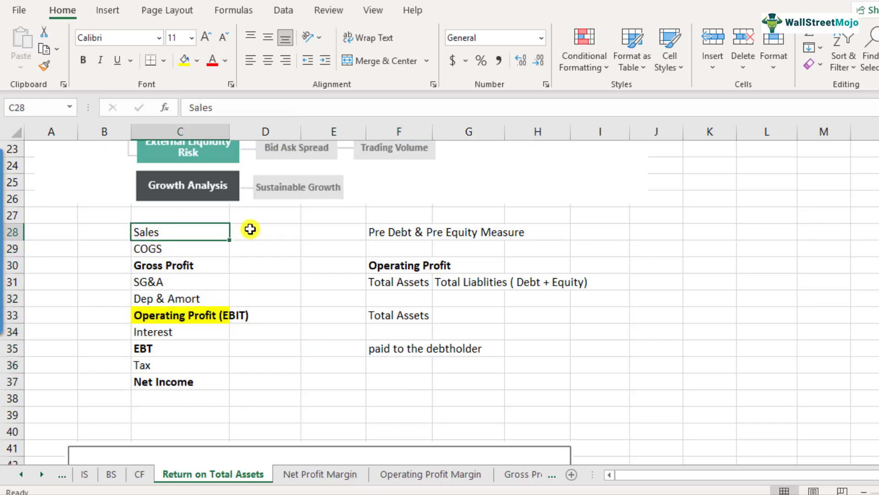
{"action": "left_click", "coordinate": [250, 229]}
{"action": "type", "text": "1000"}
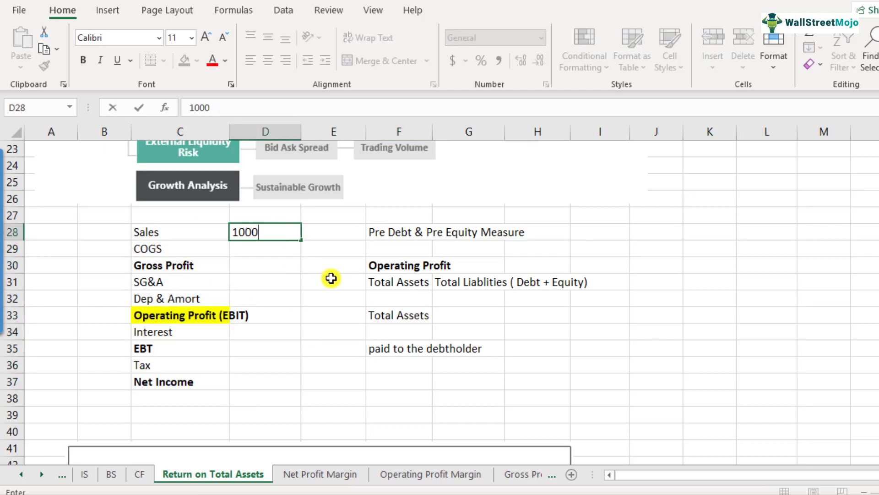
{"action": "key", "text": "Return"}
{"action": "type", "text": "300"}
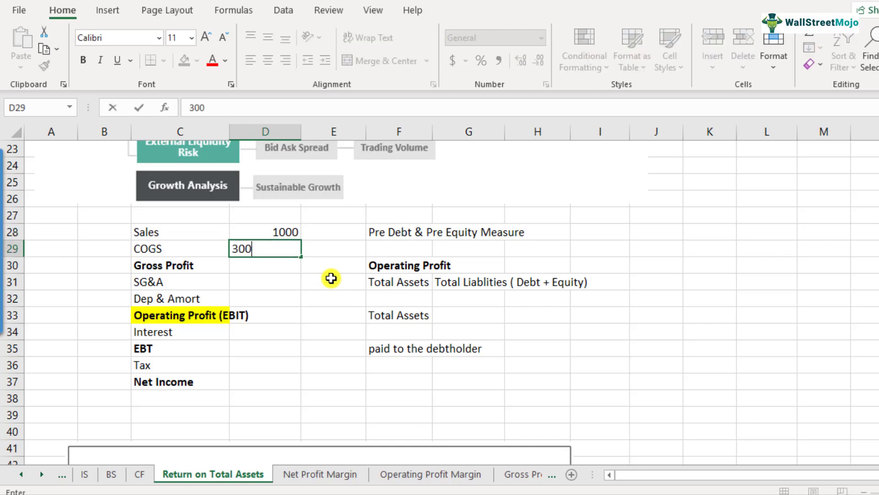
{"action": "key", "text": "Return"}
{"action": "type", "text": "="}
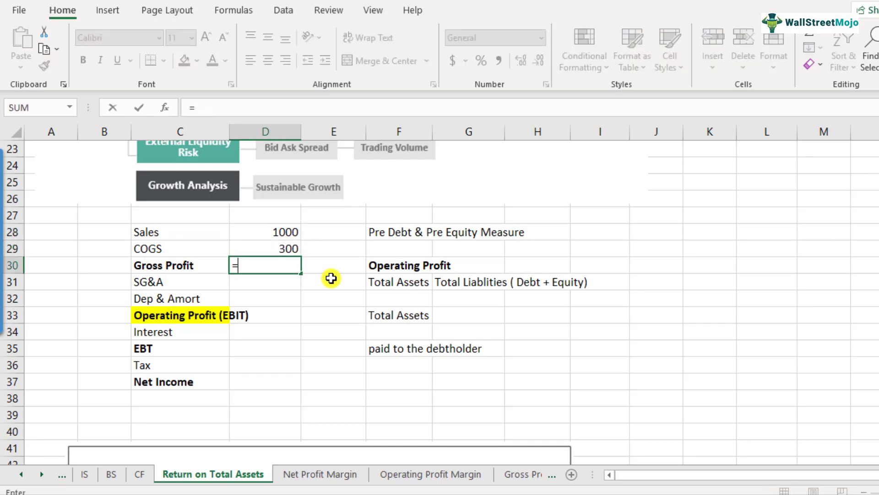
{"action": "key", "text": "Up"}
{"action": "key", "text": "Up"}
{"action": "type", "text": "-"}
{"action": "key", "text": "Up"}
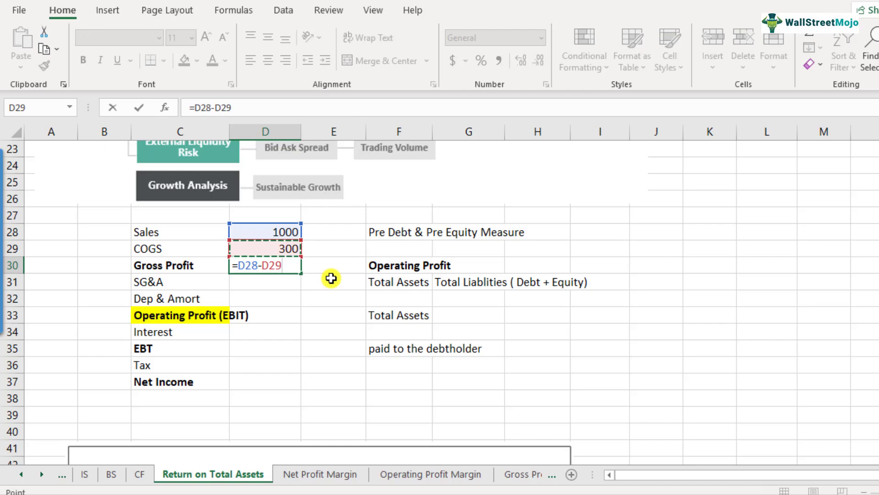
{"action": "key", "text": "Return"}
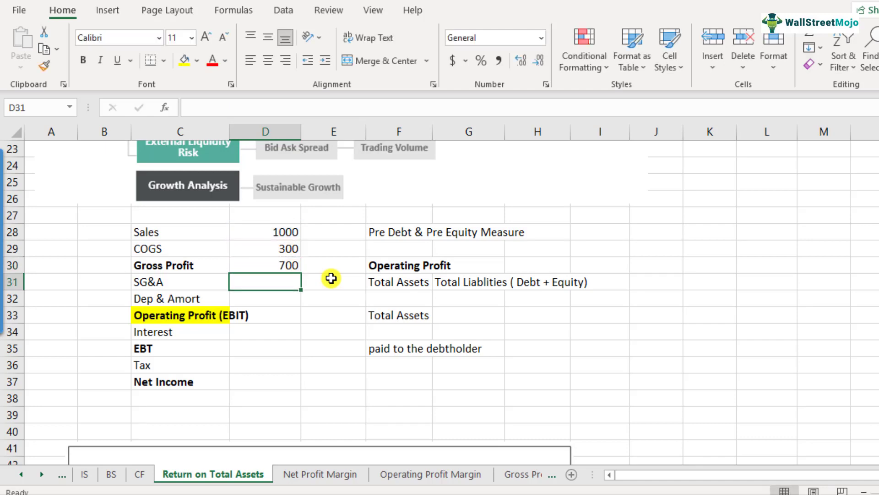
Enter SG&A 200, Dep & Amort 300 and Operating Profit =D30-D31-D32 in D31:D33
{"action": "type", "text": "200"}
{"action": "key", "text": "Return"}
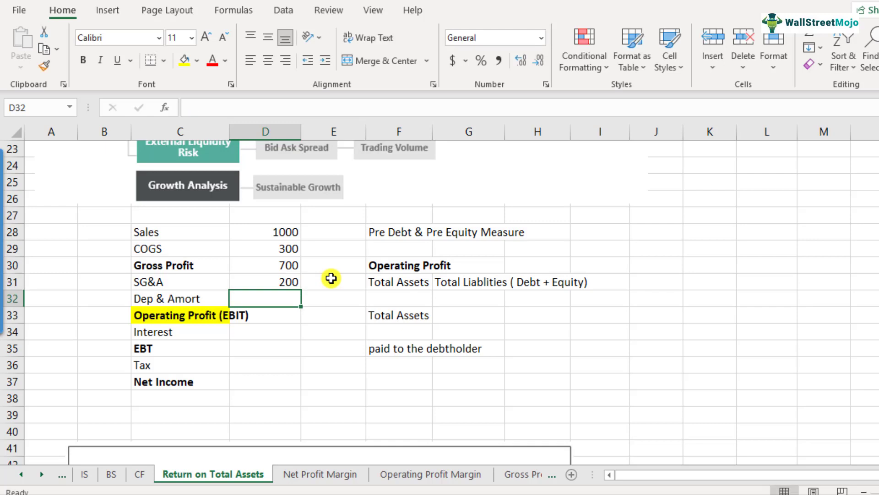
{"action": "type", "text": "300"}
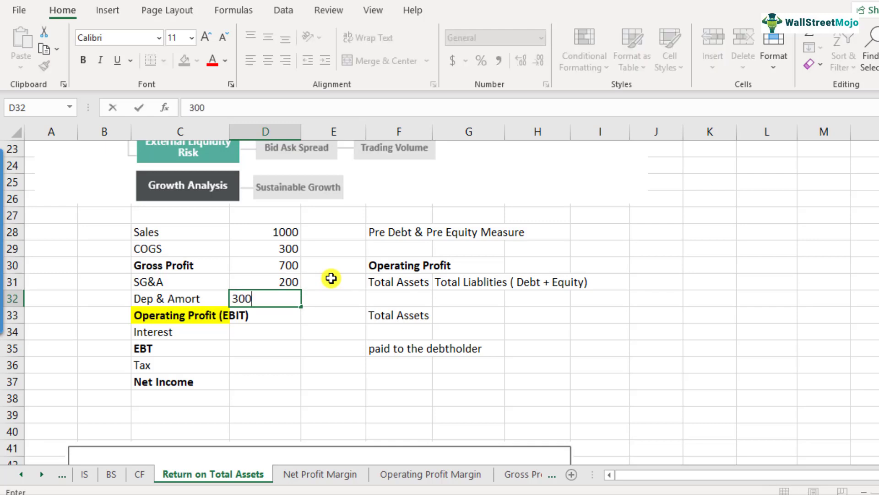
{"action": "key", "text": "Return"}
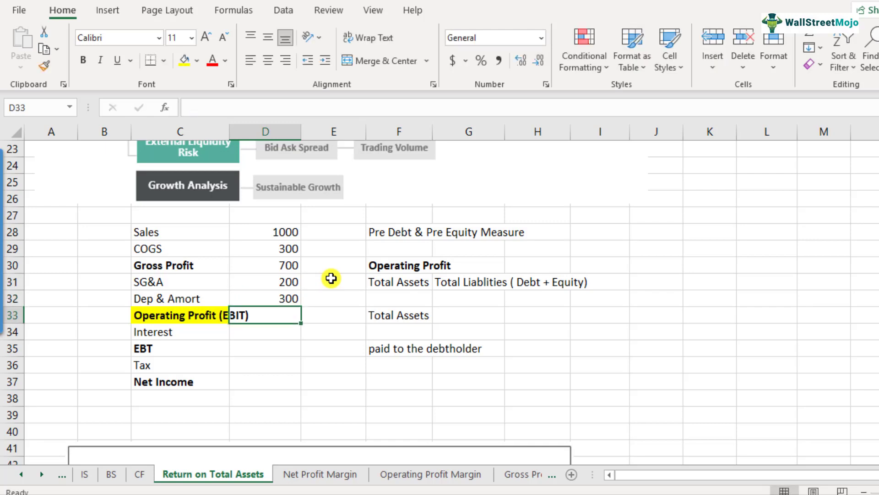
{"action": "type", "text": "="}
{"action": "key", "text": "Up"}
{"action": "key", "text": "Up"}
{"action": "key", "text": "Up"}
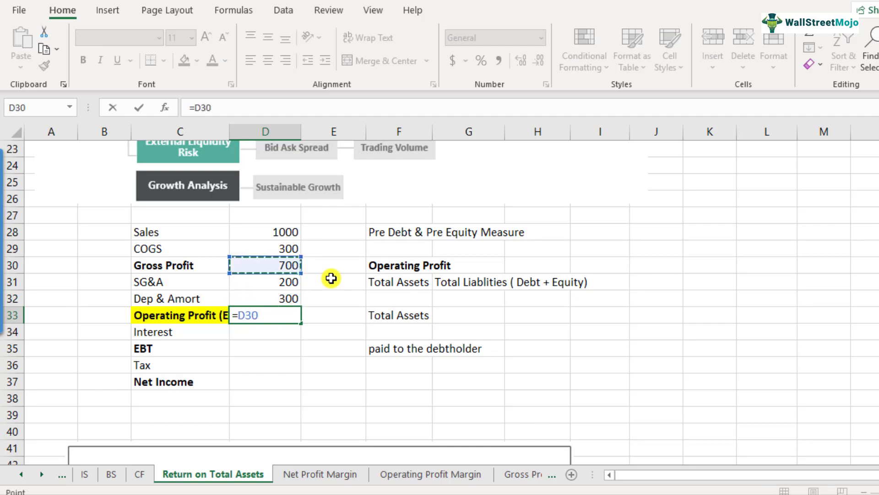
{"action": "type", "text": "-"}
{"action": "key", "text": "Up"}
{"action": "key", "text": "Up"}
{"action": "type", "text": "-"}
{"action": "key", "text": "Up"}
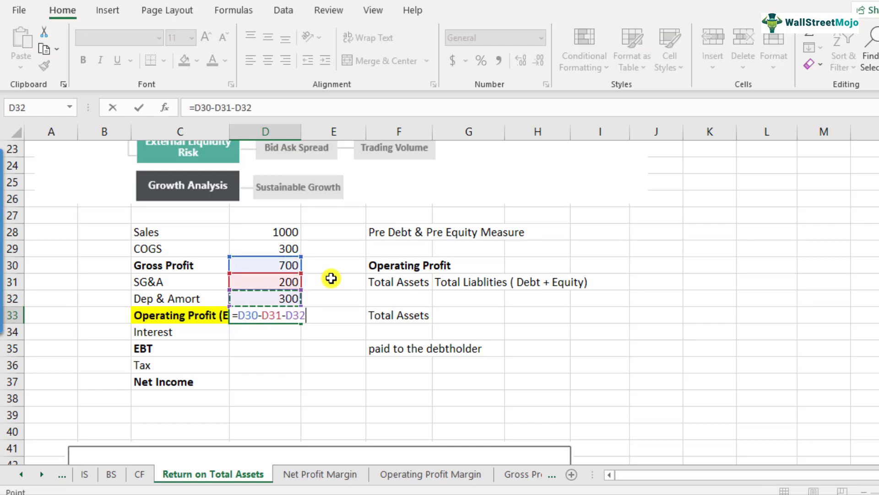
{"action": "key", "text": "Return"}
{"action": "key", "text": "Up"}
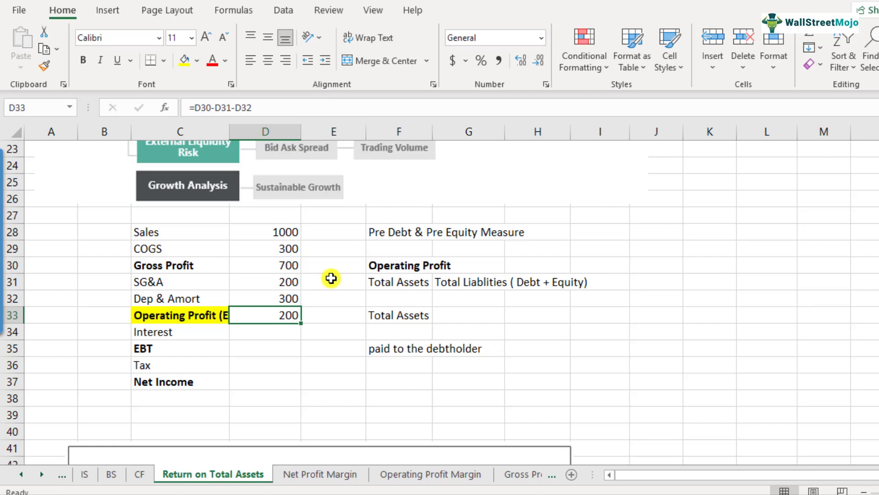
{"action": "key", "text": "F2"}
{"action": "key", "text": "Escape"}
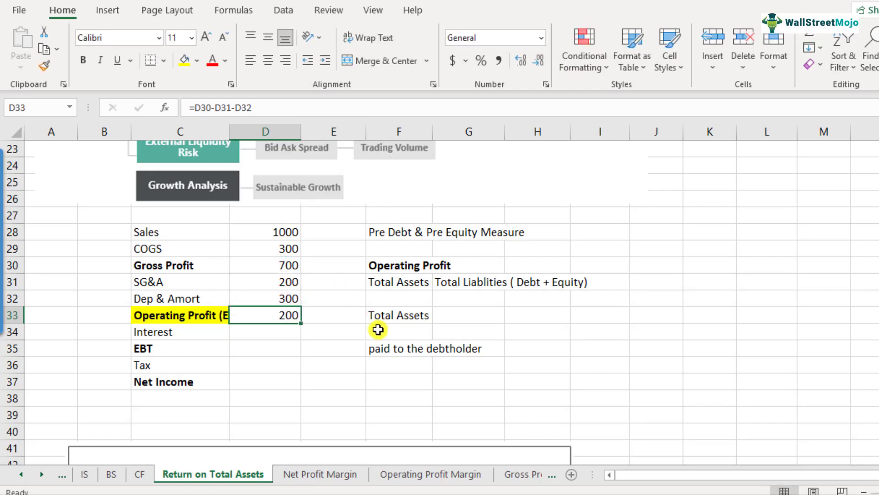
Move the debtholder note down to F37 and relabel F33 as 'Total Assets (Start)'
{"action": "left_click", "coordinate": [398, 351]}
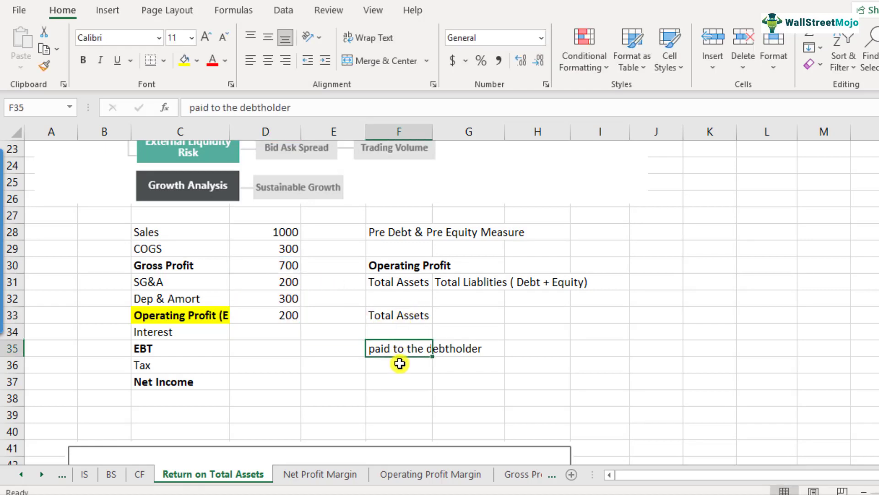
{"action": "left_click_drag", "start_coordinate": [400, 358], "coordinate": [400, 383]}
{"action": "left_click", "coordinate": [414, 311]}
{"action": "key", "text": "F2"}
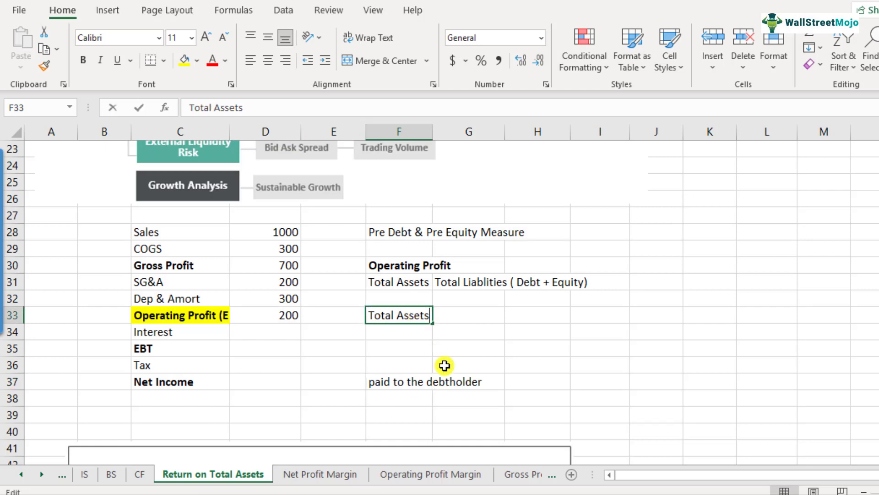
{"action": "type", "text": "(Start)"}
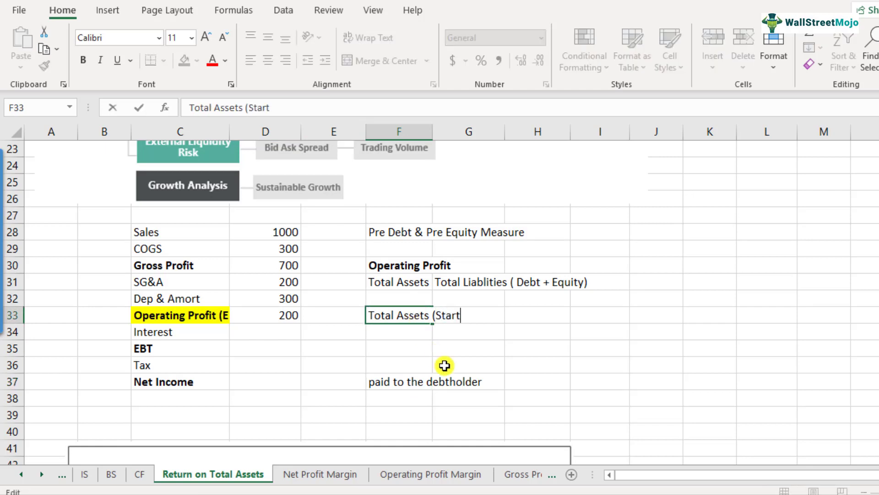
{"action": "key", "text": "ctrl+Return"}
Copy the label into F34 and change it to 'Total Assets (end)'
{"action": "key", "text": "ctrl+c"}
{"action": "key", "text": "Down"}
{"action": "key", "text": "ctrl+v"}
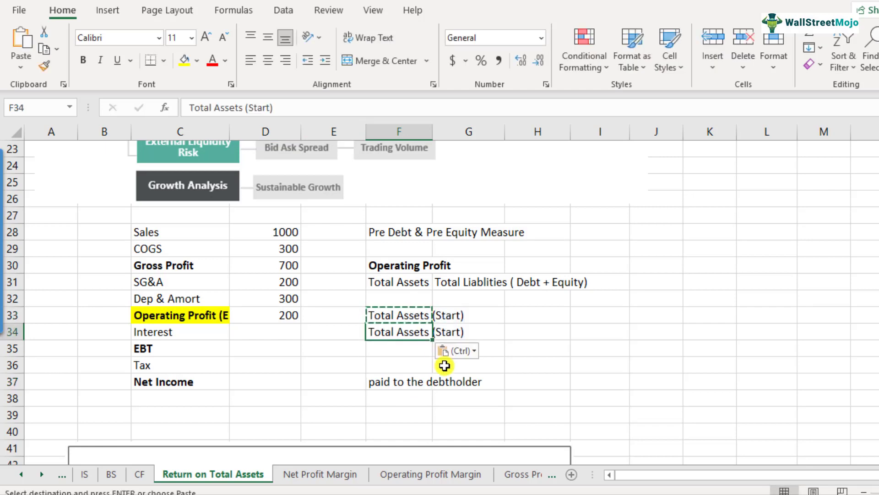
{"action": "key", "text": "F2"}
{"action": "key", "text": "Left"}
{"action": "key", "text": "shift+Left"}
{"action": "key", "text": "shift+Left"}
{"action": "key", "text": "shift+Left"}
{"action": "key", "text": "shift+Left"}
{"action": "key", "text": "shift+Left"}
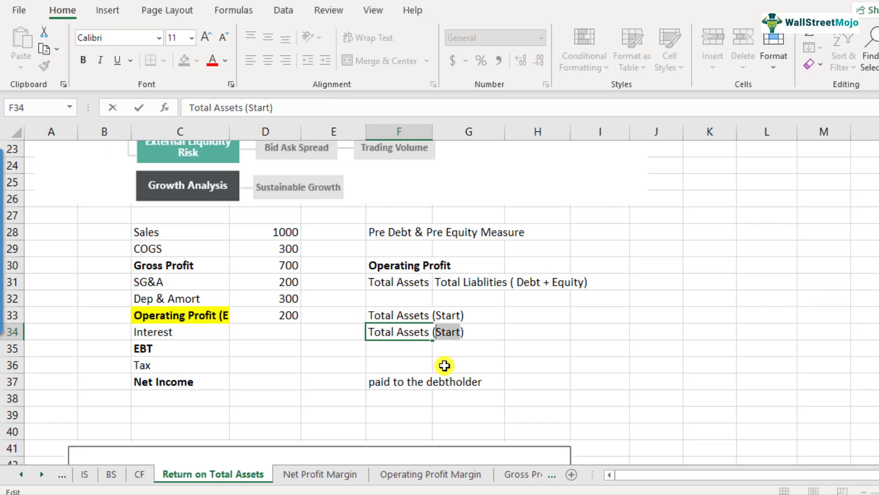
{"action": "type", "text": "end"}
{"action": "key", "text": "Return"}
Enter 500 in H33 and 1000 in H34 as starting and ending total assets
{"action": "key", "text": "Up"}
{"action": "key", "text": "Up"}
{"action": "key", "text": "Right"}
{"action": "key", "text": "Right"}
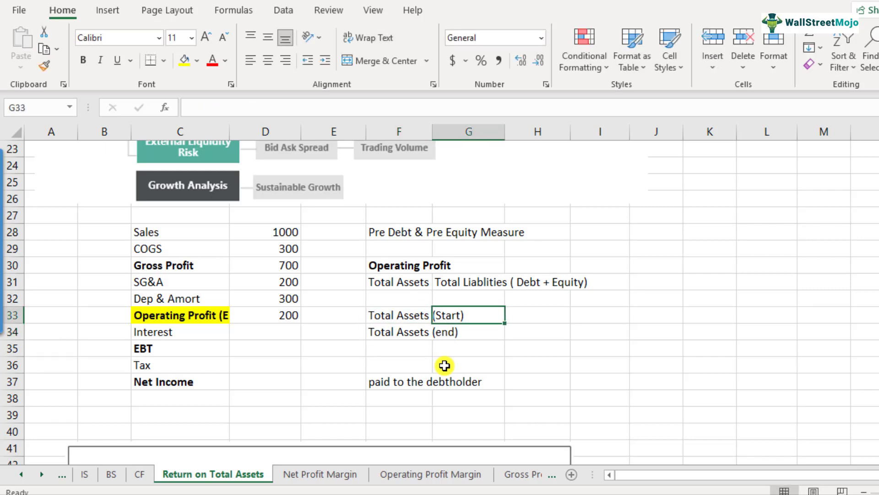
{"action": "type", "text": "500"}
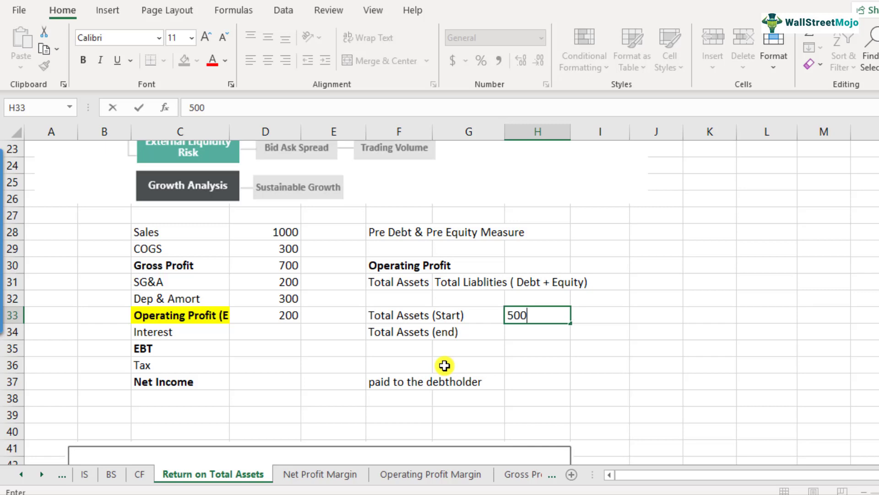
{"action": "key", "text": "Return"}
{"action": "type", "text": "1000"}
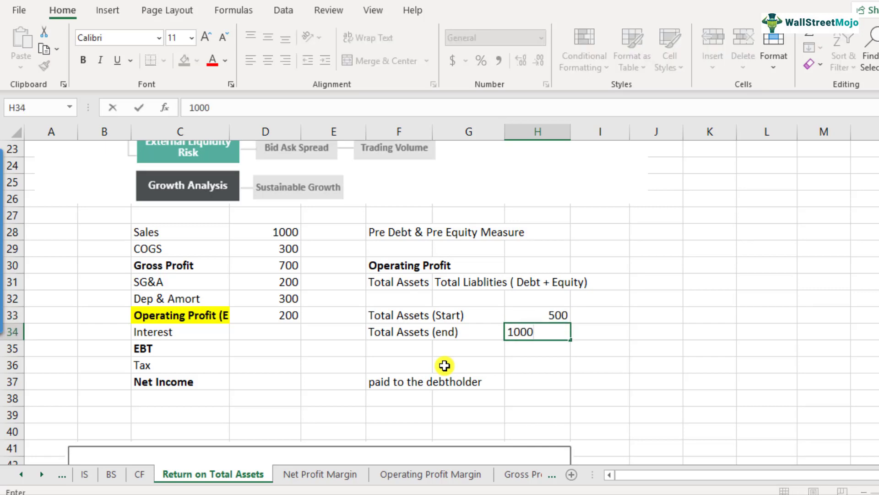
{"action": "key", "text": "Return"}
Label F35 'Average' and enter =AVERAGE(H33:H34) in H35, giving 750
{"action": "key", "text": "Left"}
{"action": "key", "text": "Left"}
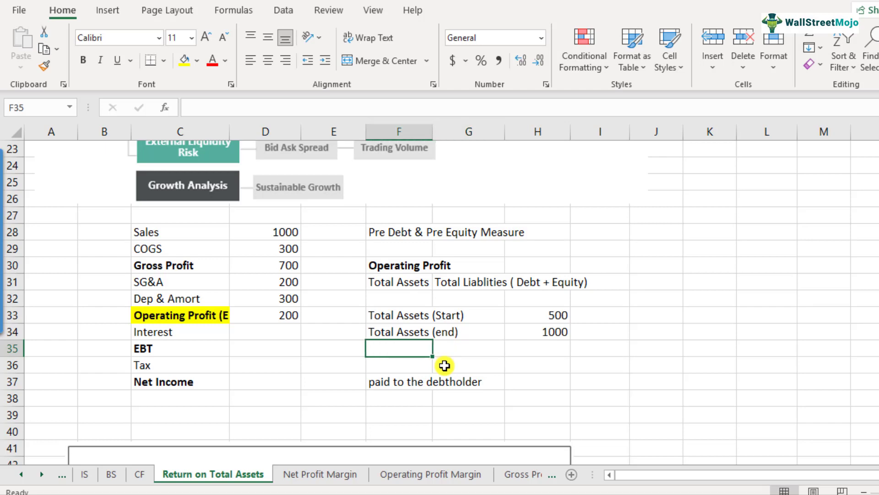
{"action": "type", "text": "Average"}
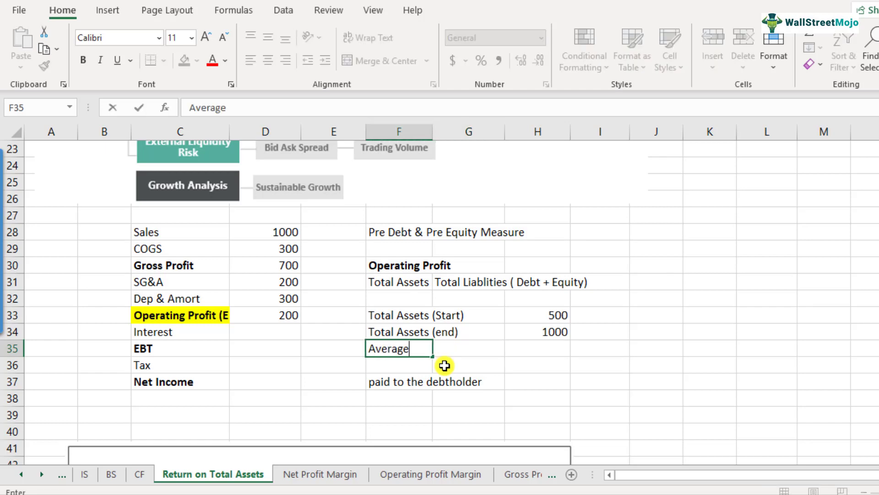
{"action": "key", "text": "Return"}
{"action": "key", "text": "Up"}
{"action": "key", "text": "Right"}
{"action": "key", "text": "Right"}
{"action": "type", "text": "="}
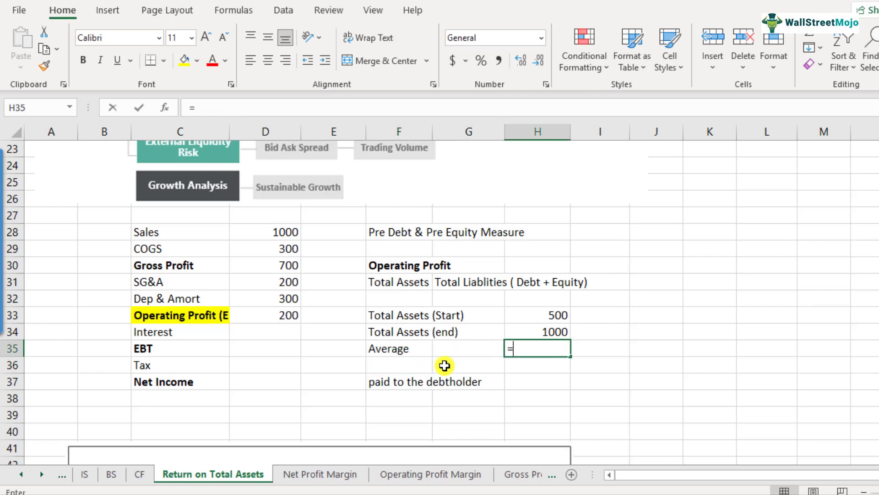
{"action": "type", "text": "average("}
{"action": "key", "text": "Up"}
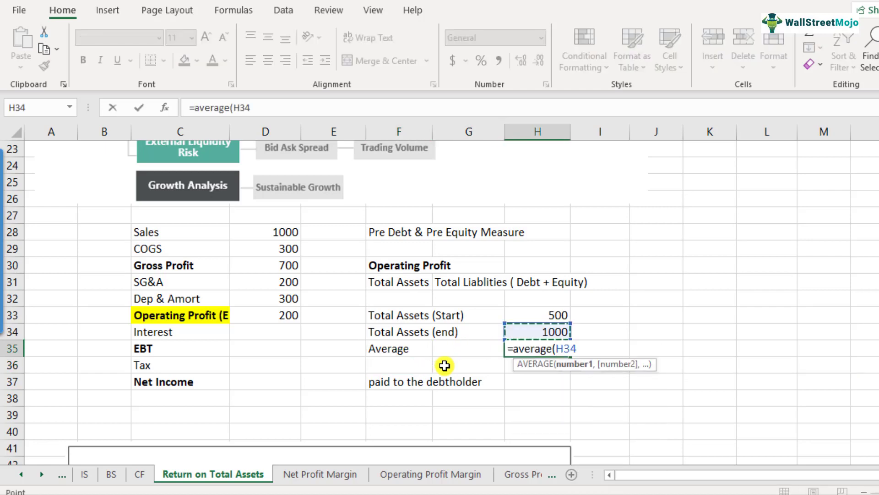
{"action": "key", "text": "shift+Up"}
{"action": "type", "text": ")"}
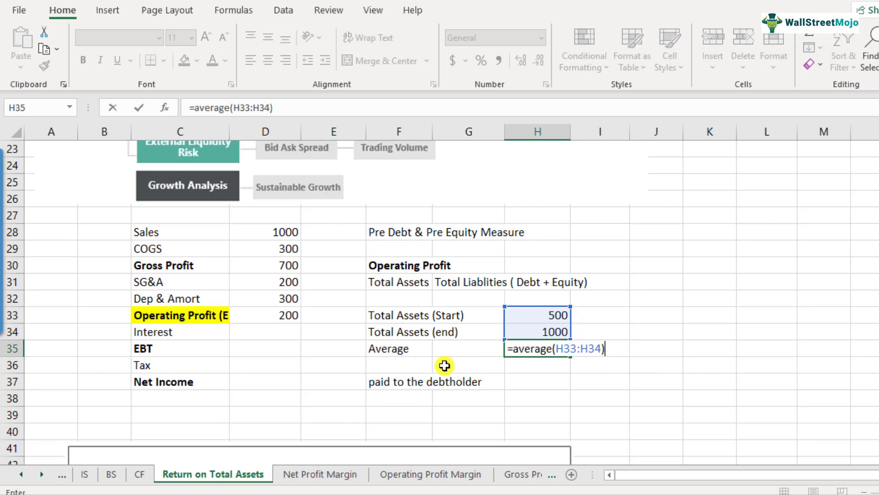
{"action": "key", "text": "Return"}
{"action": "key", "text": "Up"}
{"action": "key", "text": "Left"}
{"action": "key", "text": "Left"}
{"action": "key", "text": "Down"}
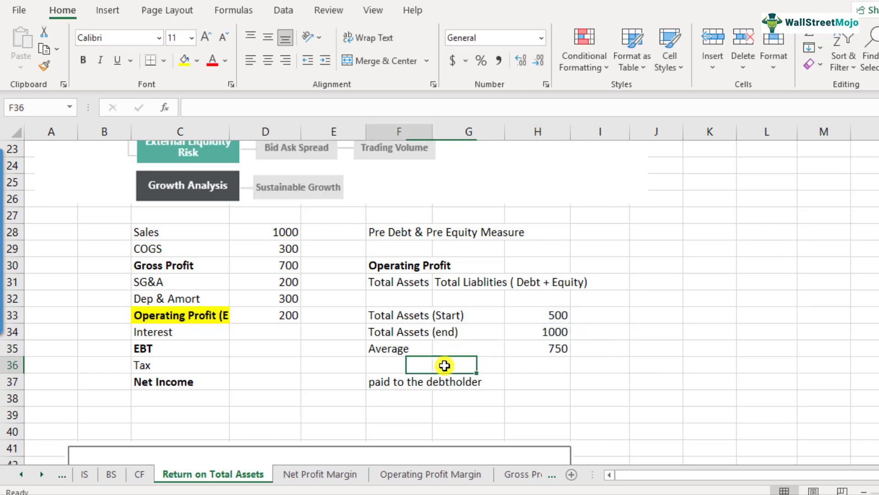
Replace the debtholder note in F37 with the label 'Return on Total Assets'
{"action": "key", "text": "Down"}
{"action": "key", "text": "Delete"}
{"action": "type", "text": "R"}
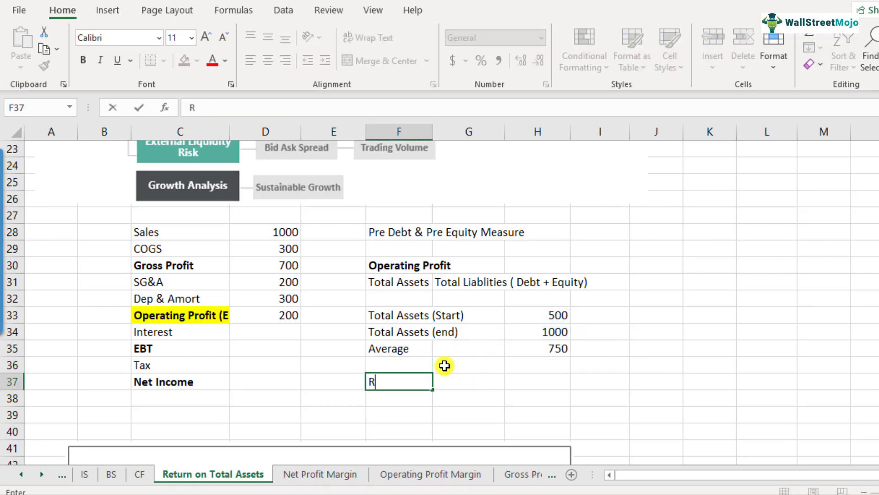
{"action": "type", "text": "eturn on Total Assets"}
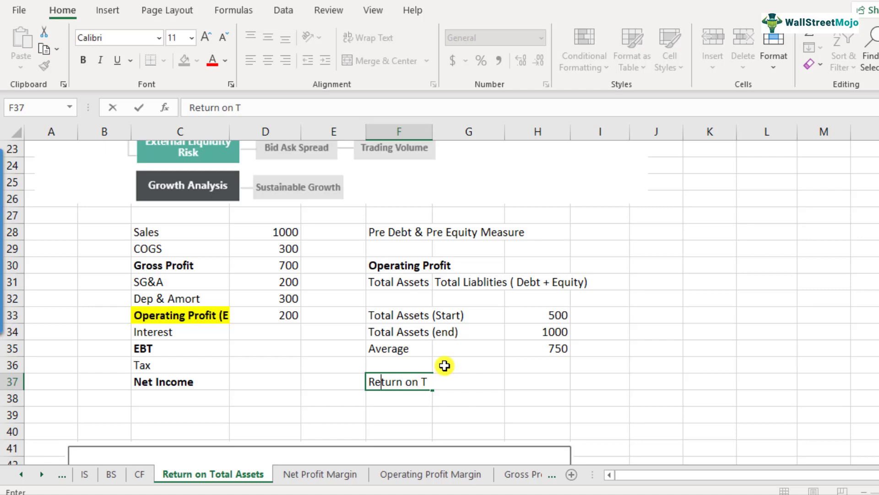
{"action": "key", "text": "Return"}
Enter =D33/H35 in H37 and format it as a one-decimal percentage, 26.7%
{"action": "key", "text": "Up"}
{"action": "key", "text": "Right"}
{"action": "key", "text": "Right"}
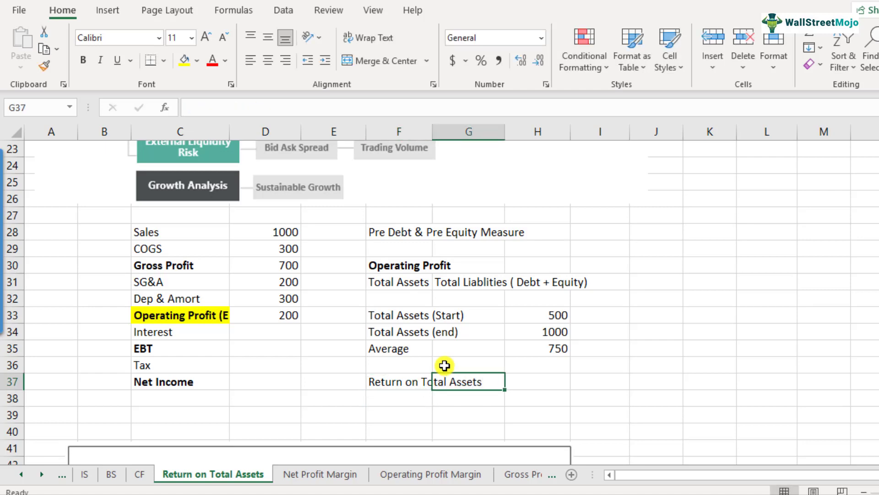
{"action": "type", "text": "="}
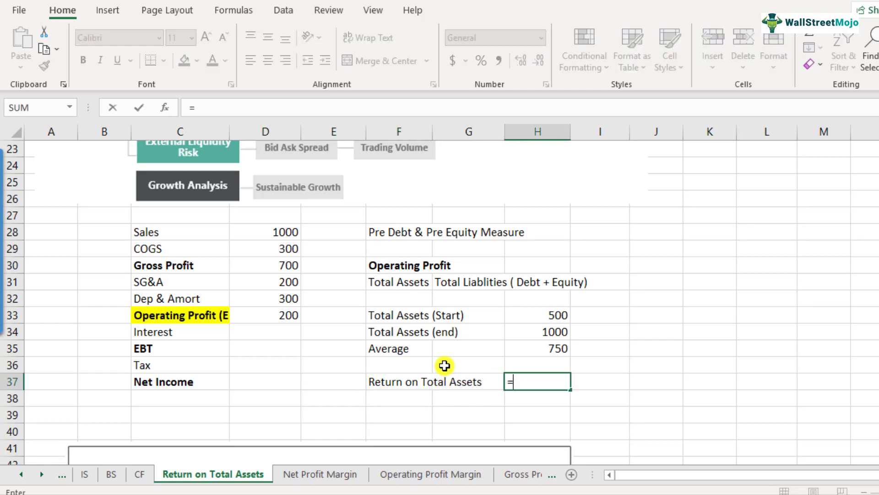
{"action": "left_click", "coordinate": [291, 319]}
{"action": "type", "text": "/"}
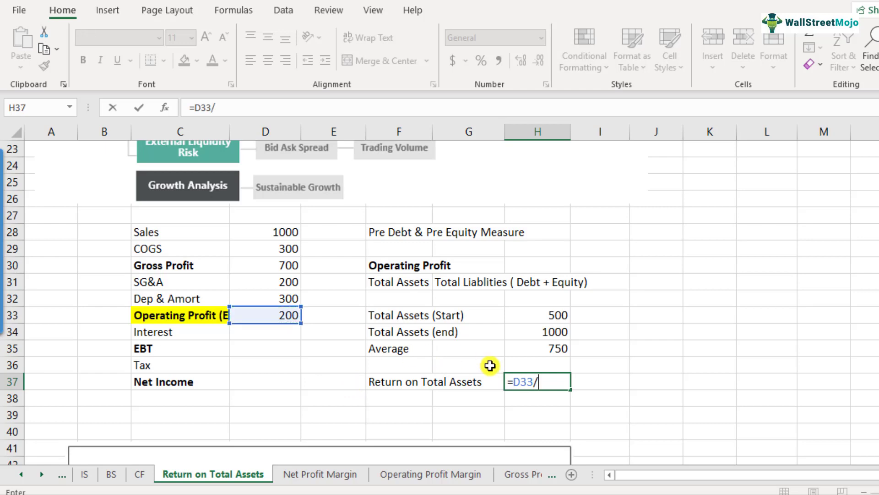
{"action": "left_click", "coordinate": [534, 351]}
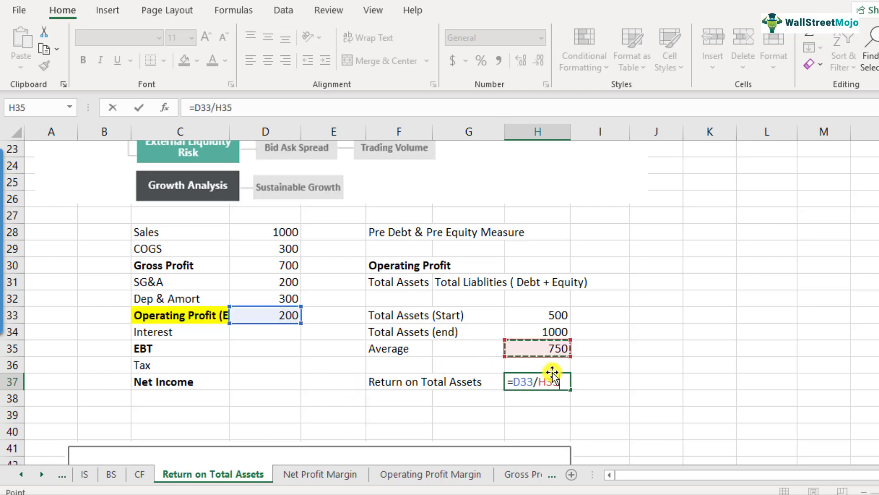
{"action": "key", "text": "Return"}
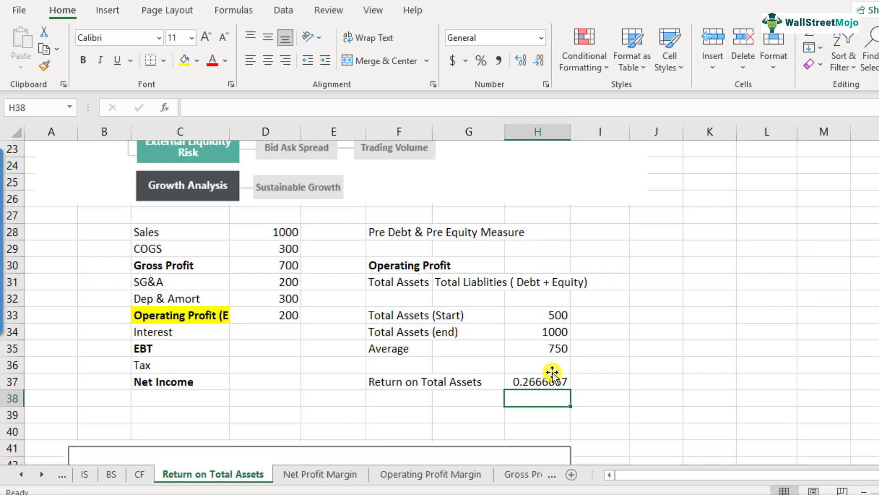
{"action": "left_click", "coordinate": [551, 380]}
{"action": "left_click", "coordinate": [482, 62]}
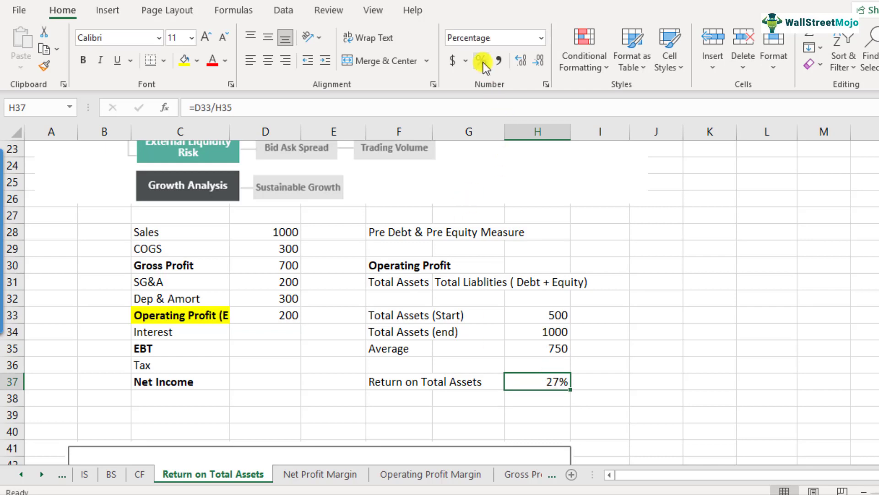
{"action": "left_click", "coordinate": [522, 60]}
Select the worked example block C28:H38, then reselect the result in H37
{"action": "left_click_drag", "start_coordinate": [171, 234], "coordinate": [570, 393]}
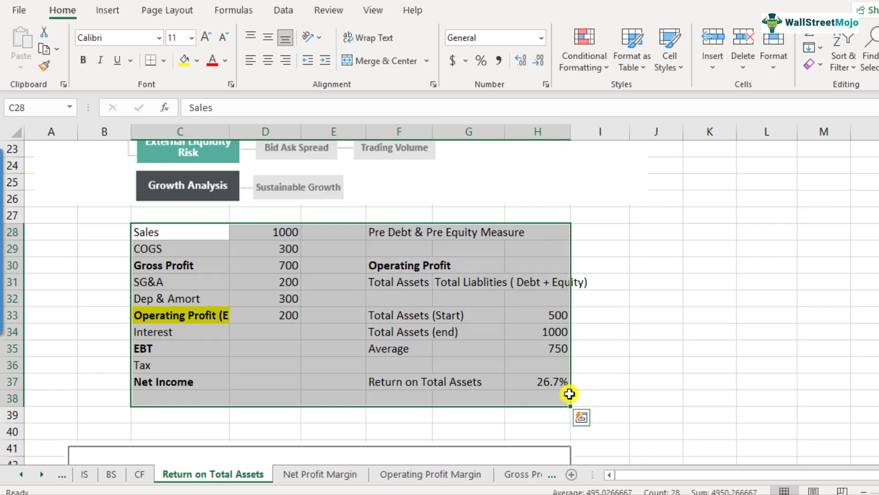
{"action": "left_click", "coordinate": [556, 380]}
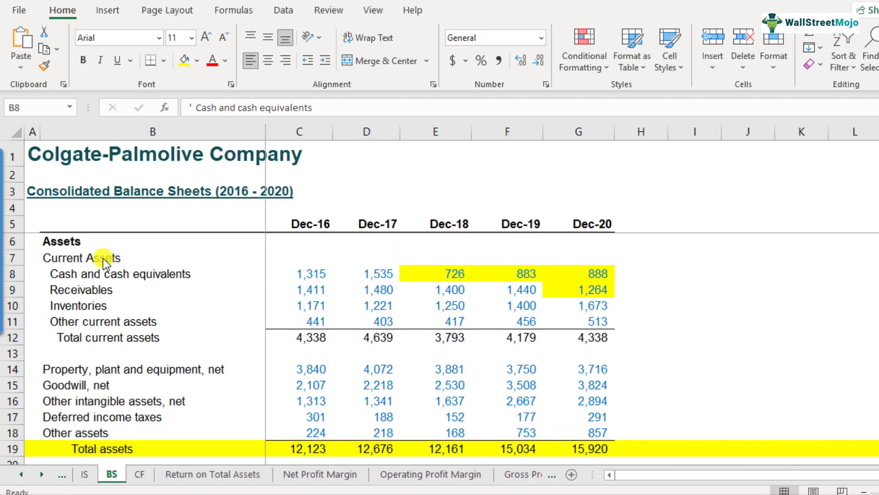
Scroll down to row 129 and select the Dec-17 cell D129 of Return on Total Assets
{"action": "scroll", "coordinate": [117, 306], "scroll_direction": "down", "scroll_amount": 10}
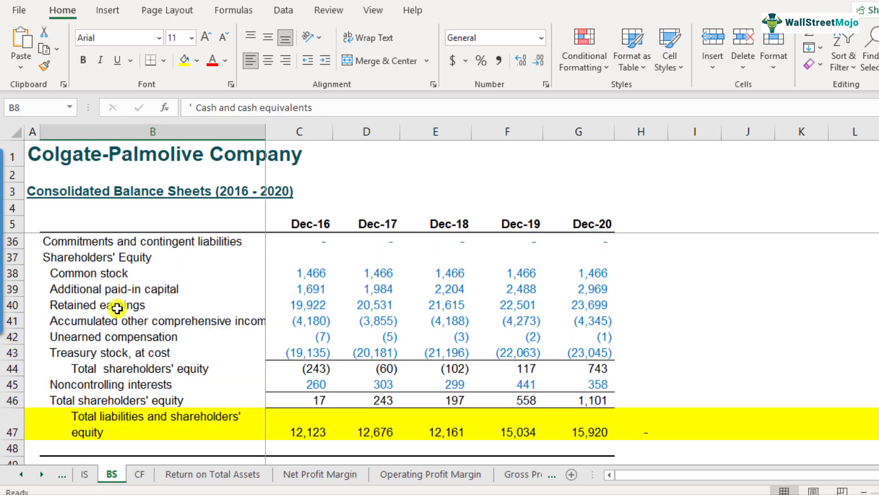
{"action": "scroll", "coordinate": [117, 308], "scroll_direction": "down", "scroll_amount": 20}
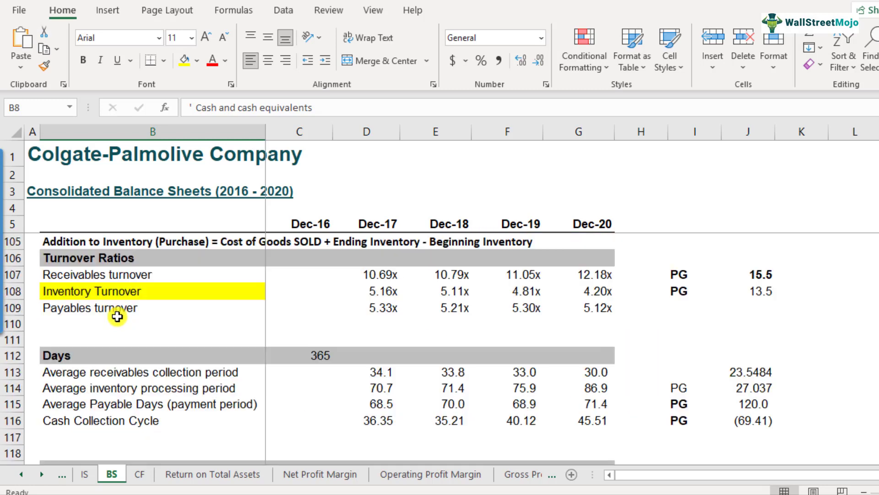
{"action": "scroll", "coordinate": [118, 316], "scroll_direction": "down", "scroll_amount": 6}
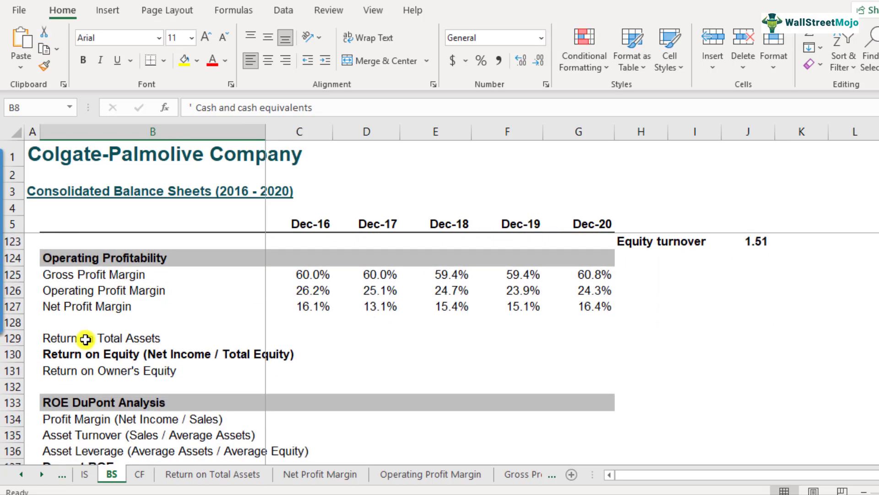
{"action": "left_click", "coordinate": [85, 339]}
{"action": "left_click", "coordinate": [12, 338]}
{"action": "left_click", "coordinate": [156, 340]}
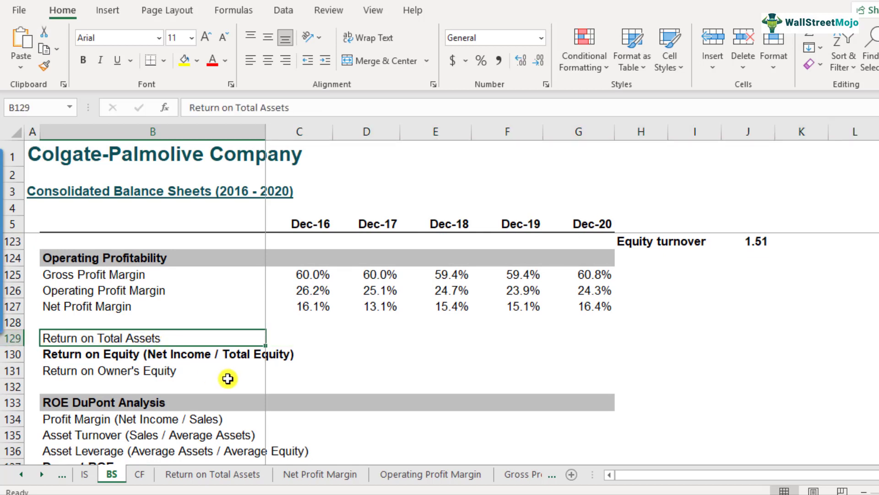
{"action": "key", "text": "Right"}
{"action": "key", "text": "Right"}
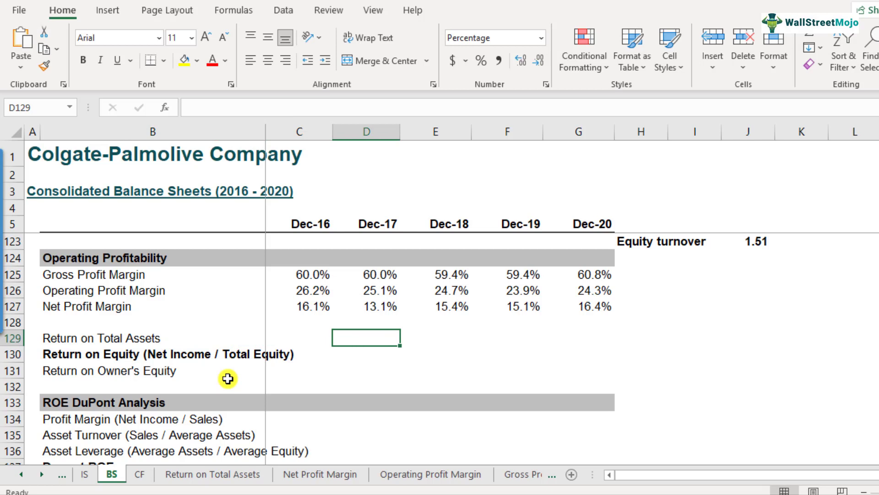
{"action": "key", "text": "Left"}
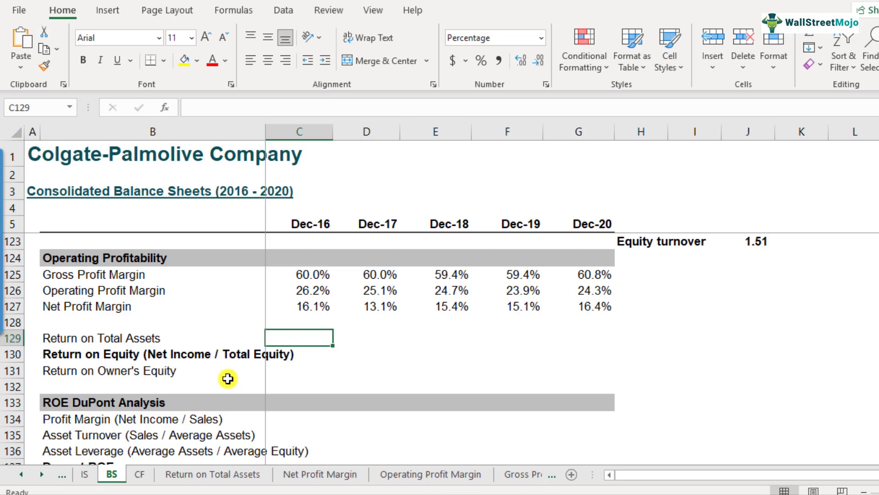
{"action": "key", "text": "shift+Right"}
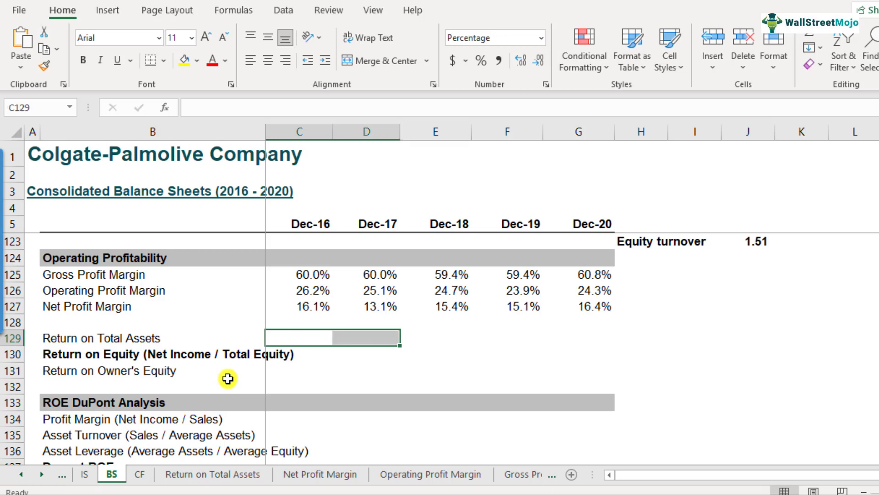
{"action": "key", "text": "shift+Left"}
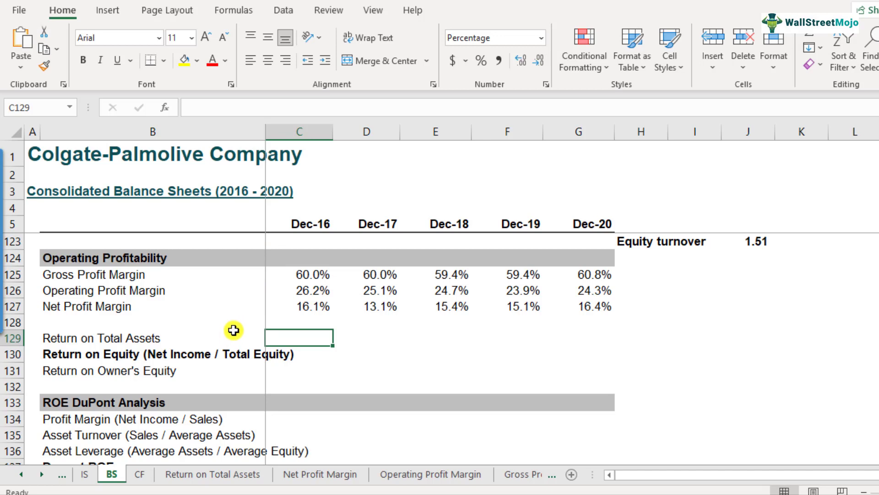
{"action": "left_click", "coordinate": [379, 338]}
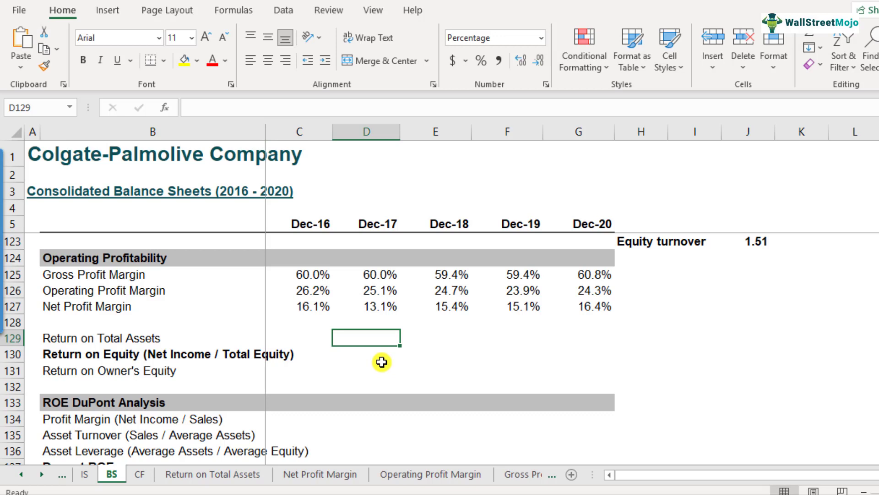
Start the D129 formula with Dec-17 EBIT from IS!D12 as the numerator
{"action": "type", "text": "="}
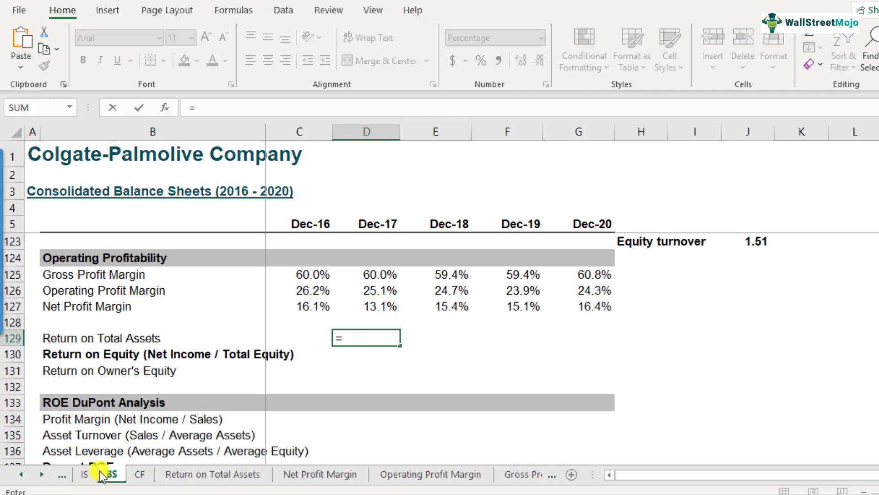
{"action": "left_click", "coordinate": [84, 474]}
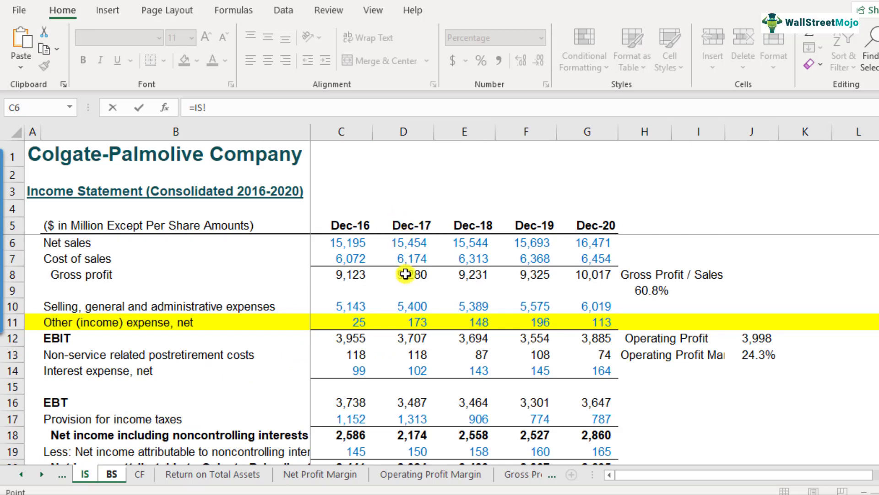
{"action": "left_click", "coordinate": [413, 340]}
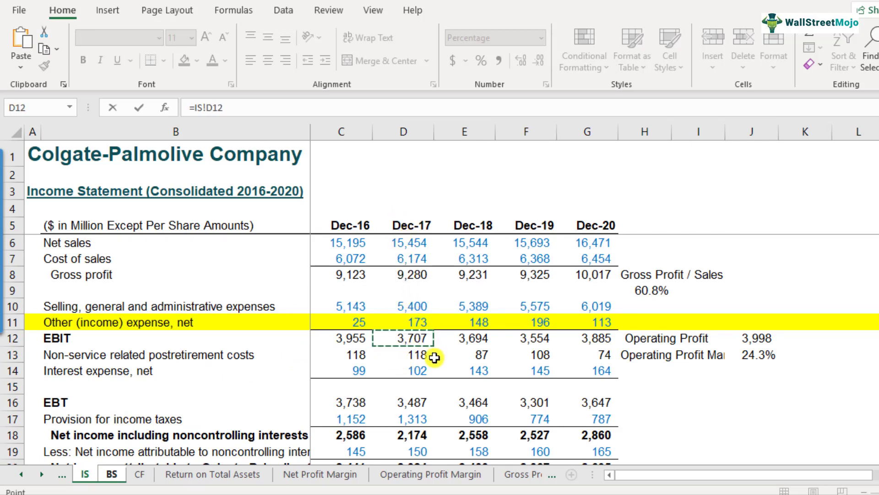
{"action": "type", "text": "/"}
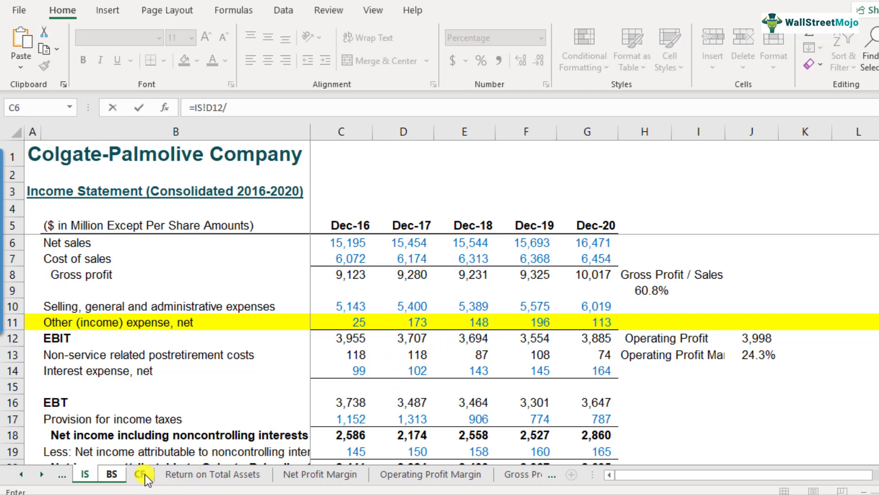
Divide by AVERAGE(BS!C19:D19) total assets to finish the ratio, giving 29.9%
{"action": "left_click", "coordinate": [112, 473]}
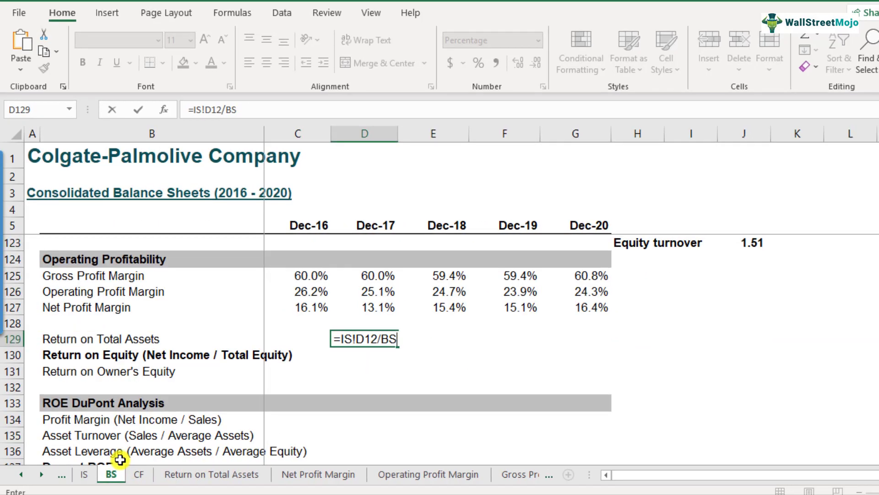
{"action": "key", "text": "BackSpace"}
{"action": "key", "text": "BackSpace"}
{"action": "key", "text": "BackSpace"}
{"action": "type", "text": "average("}
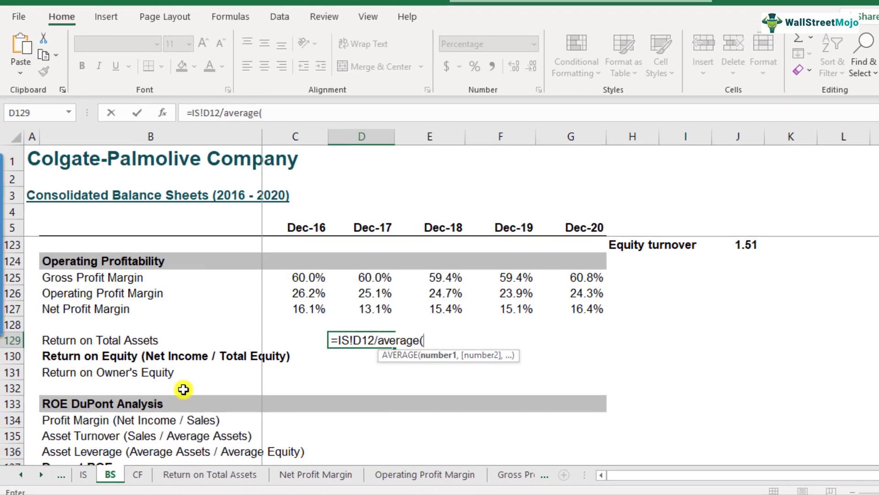
{"action": "scroll", "coordinate": [324, 359], "scroll_direction": "up", "scroll_amount": 15}
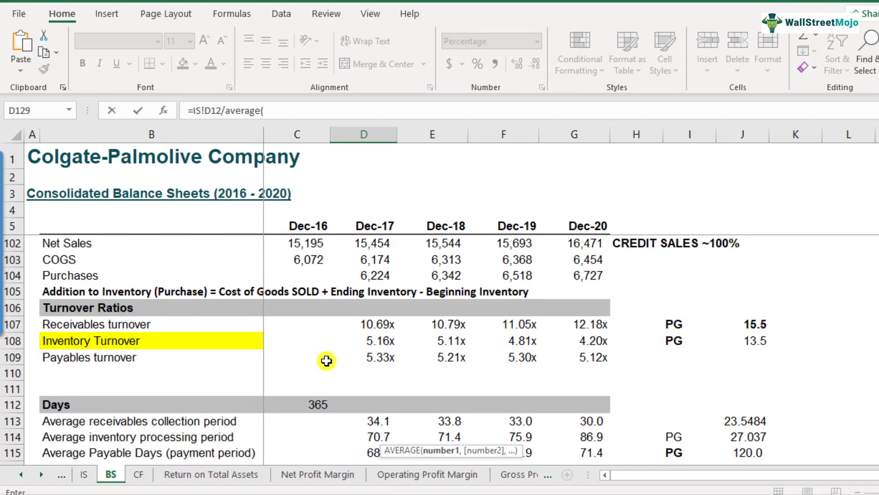
{"action": "scroll", "coordinate": [326, 361], "scroll_direction": "up", "scroll_amount": 7}
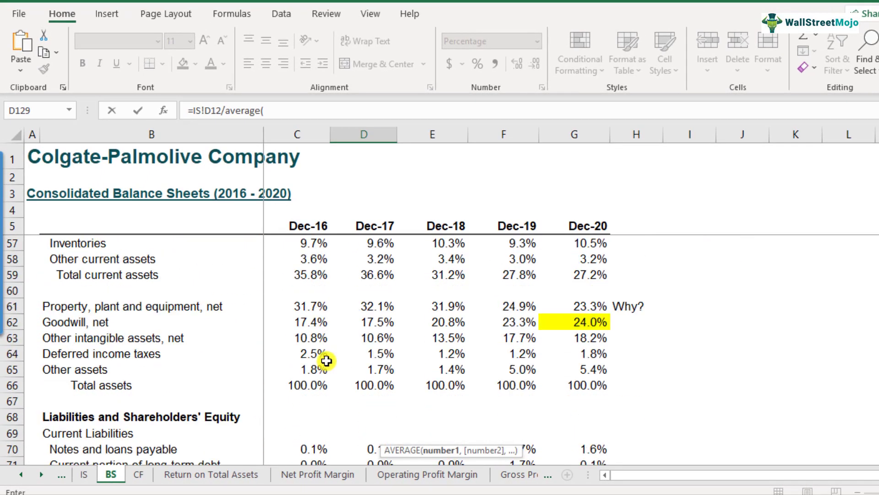
{"action": "scroll", "coordinate": [326, 361], "scroll_direction": "up", "scroll_amount": 3}
{"action": "scroll", "coordinate": [326, 361], "scroll_direction": "up", "scroll_amount": 3}
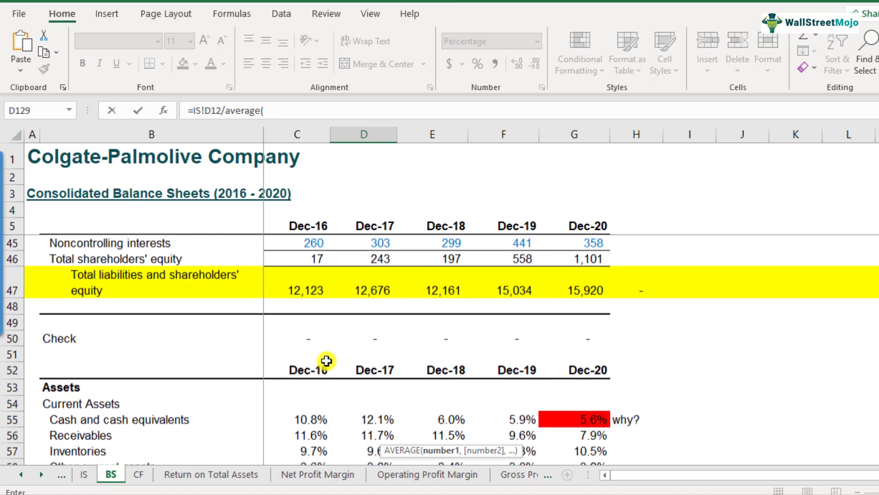
{"action": "scroll", "coordinate": [326, 361], "scroll_direction": "up", "scroll_amount": 10}
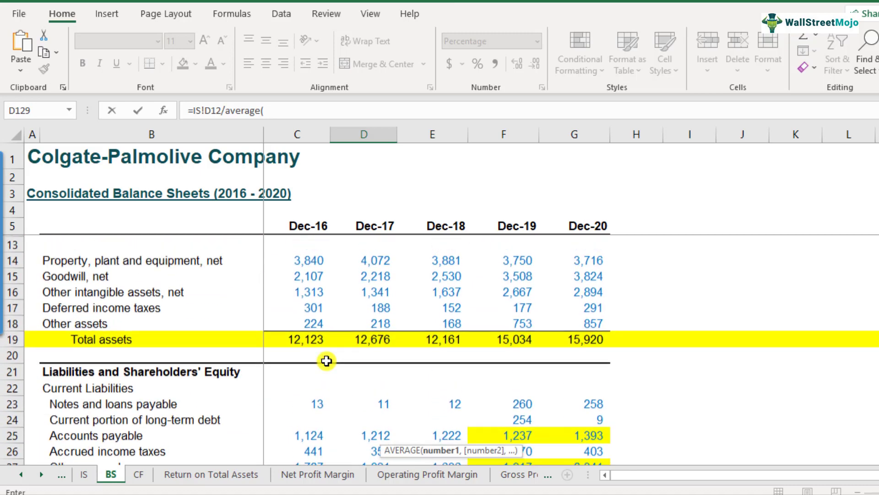
{"action": "left_click_drag", "start_coordinate": [298, 401], "coordinate": [355, 400]}
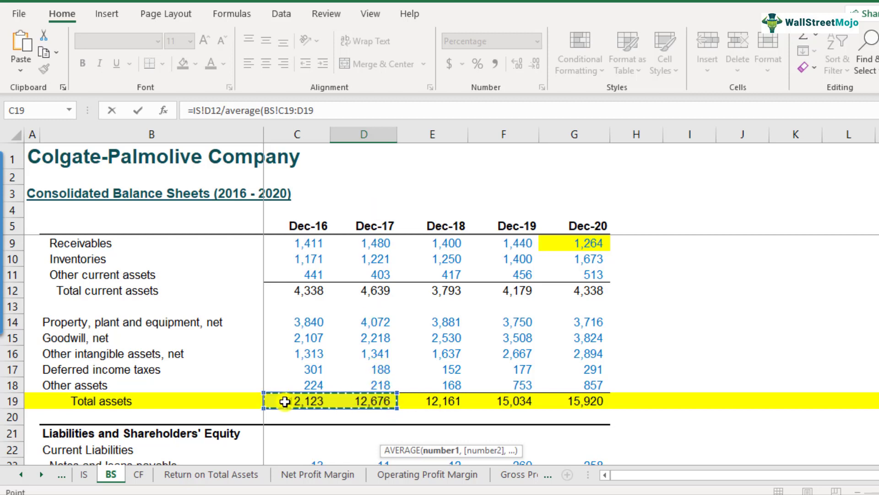
{"action": "left_click", "coordinate": [344, 108]}
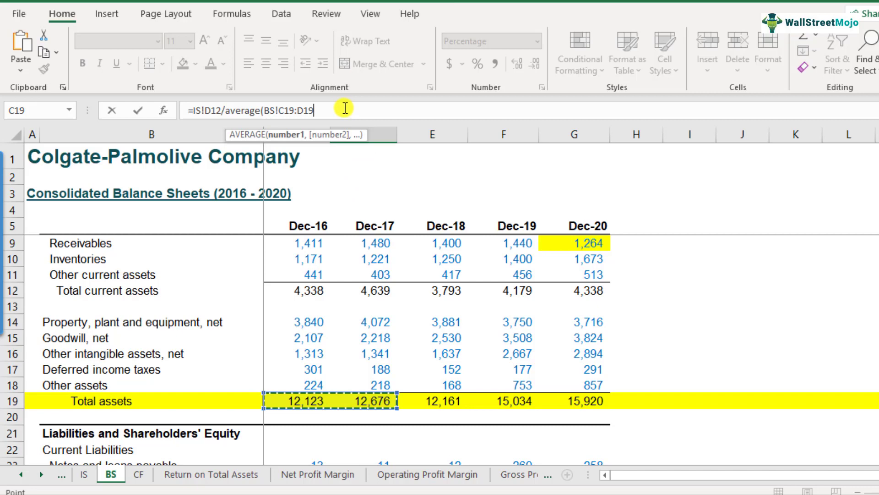
{"action": "type", "text": ")"}
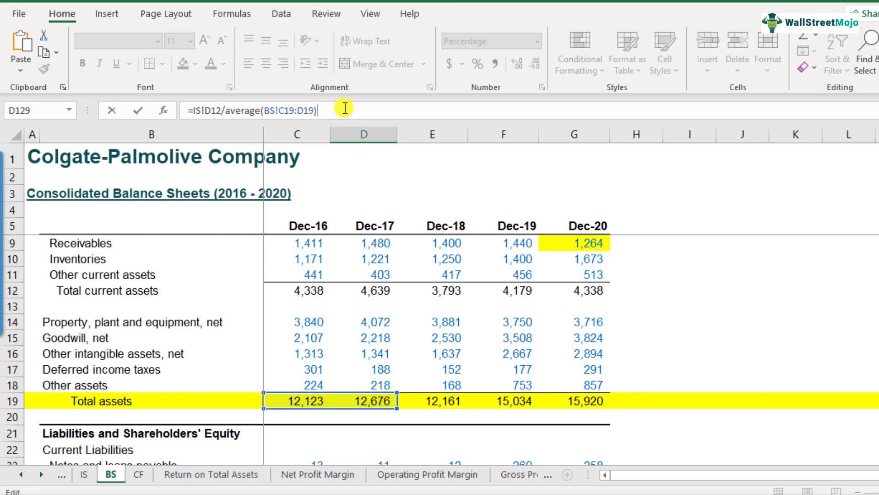
{"action": "key", "text": "Return"}
Copy the D129 formula across Dec-18 to Dec-20, giving 29.7%, 26.1% and 25.1%
{"action": "scroll", "coordinate": [345, 359], "scroll_direction": "down", "scroll_amount": 2}
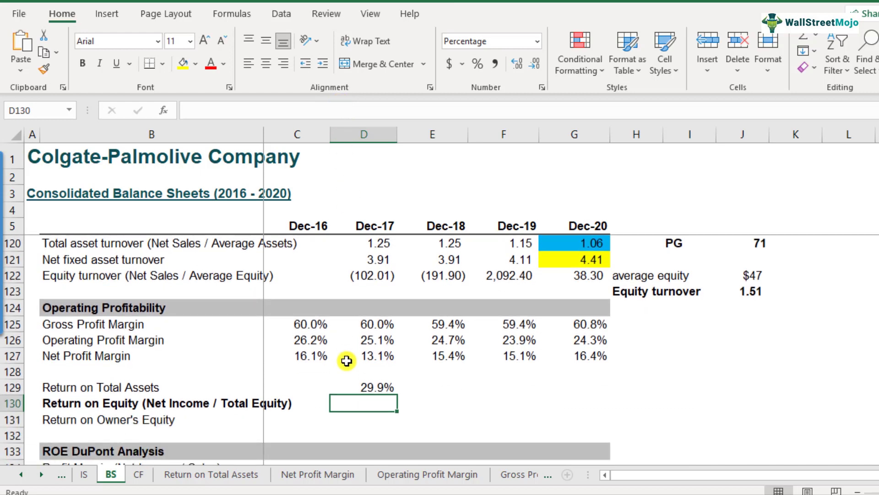
{"action": "left_click", "coordinate": [379, 343]}
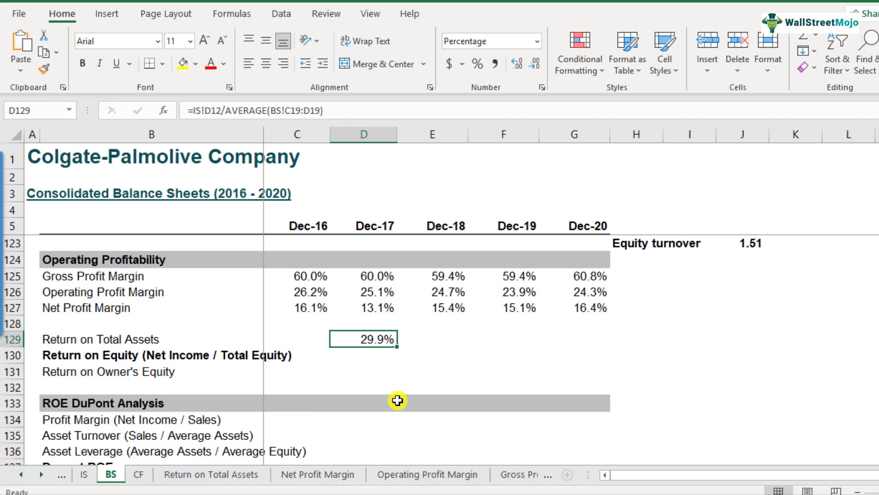
{"action": "key", "text": "F2"}
{"action": "key", "text": "Escape"}
{"action": "key", "text": "ctrl+c"}
{"action": "key", "text": "shift+Right"}
{"action": "key", "text": "shift+Right"}
{"action": "key", "text": "shift+Right"}
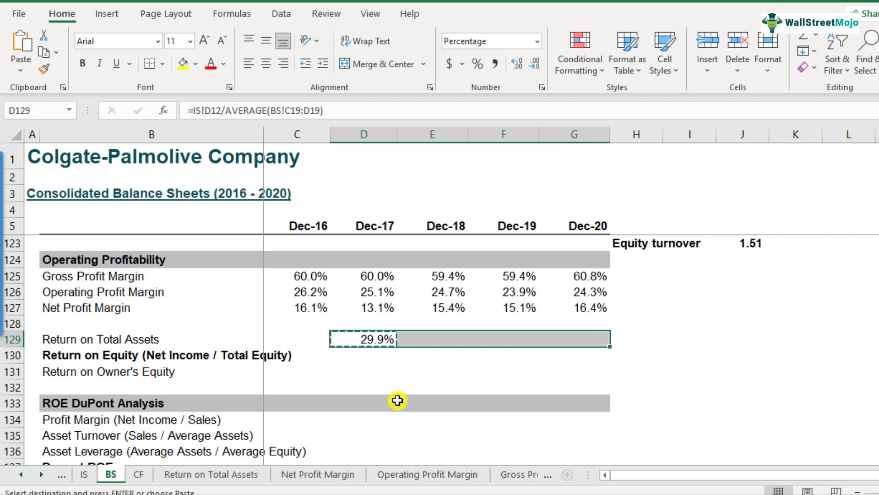
{"action": "key", "text": "ctrl+v"}
{"action": "key", "text": "shift+BackSpace"}
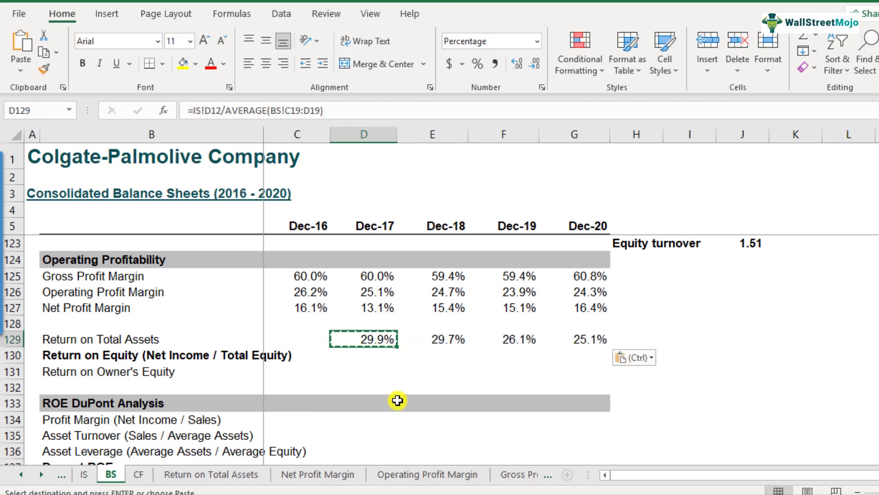
{"action": "key", "text": "Right"}
{"action": "key", "text": "Right"}
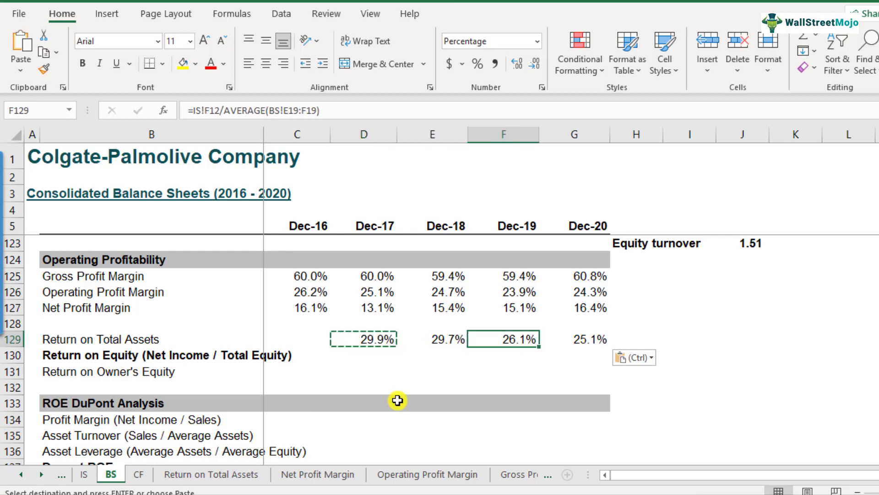
{"action": "key", "text": "Left"}
{"action": "key", "text": "Left"}
{"action": "key", "text": "Down"}
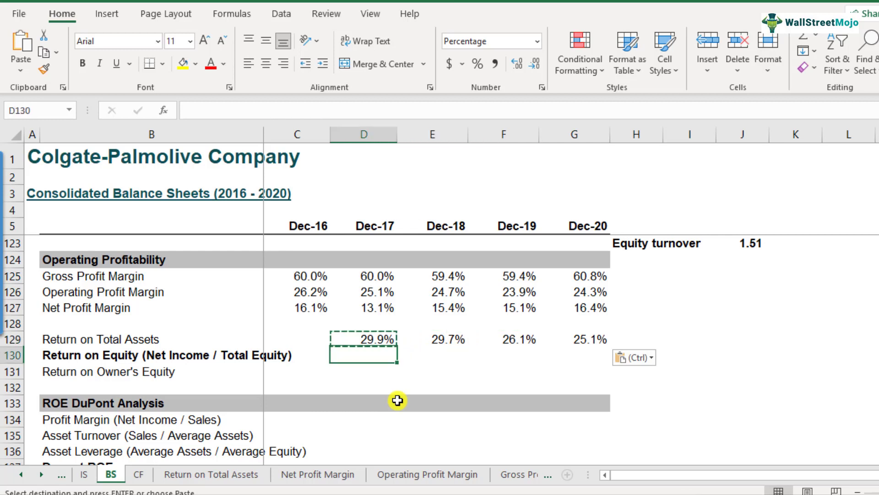
{"action": "key", "text": "Up"}
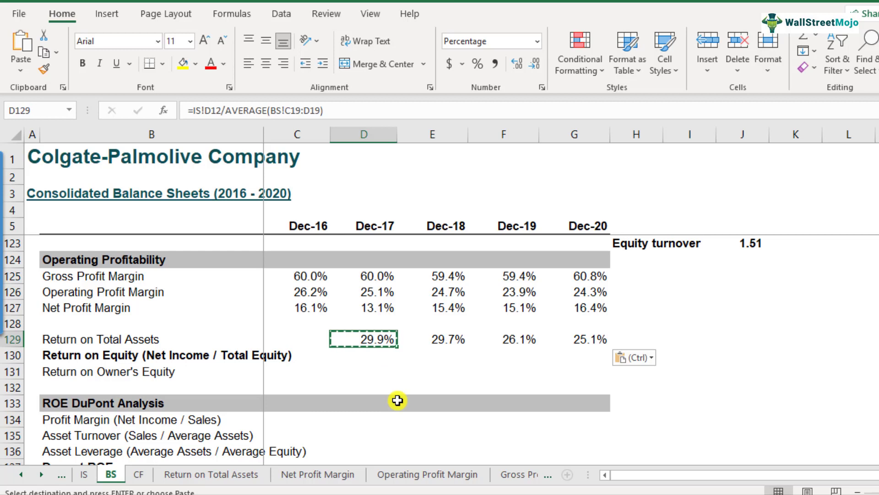
{"action": "key", "text": "Right"}
{"action": "key", "text": "Right"}
{"action": "key", "text": "Right"}
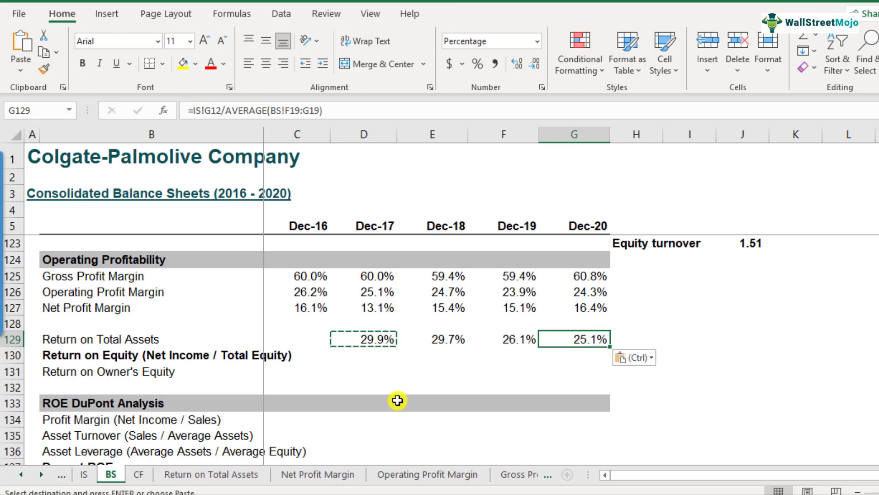
Enter the label PG in I129 and the peer figure 13.5% in J129
{"action": "key", "text": "Right"}
{"action": "key", "text": "Right"}
{"action": "key", "text": "Escape"}
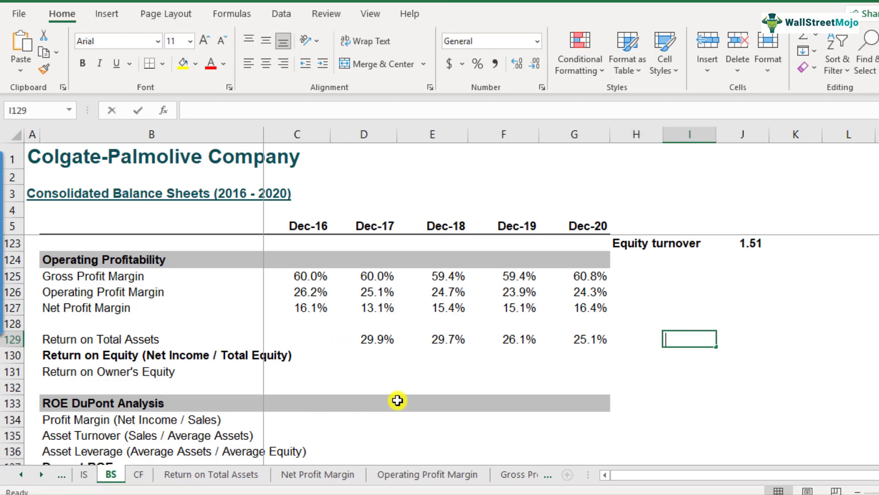
{"action": "type", "text": "PG"}
{"action": "key", "text": "Return"}
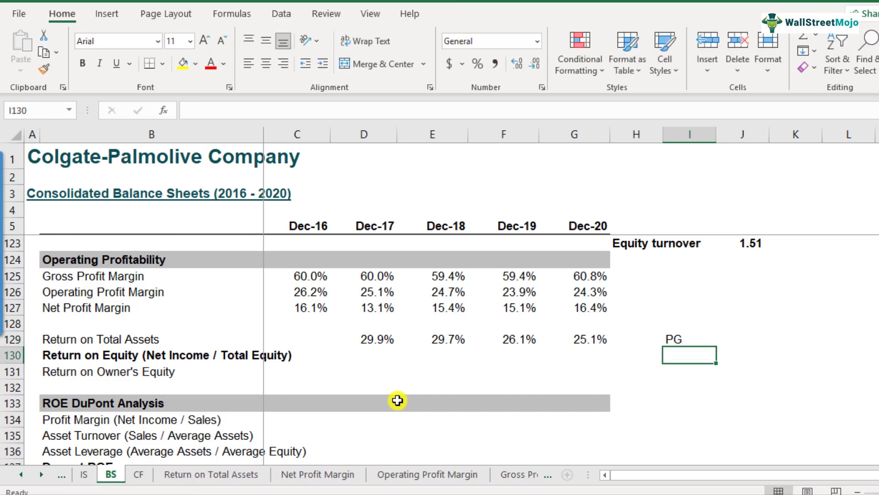
{"action": "key", "text": "Up"}
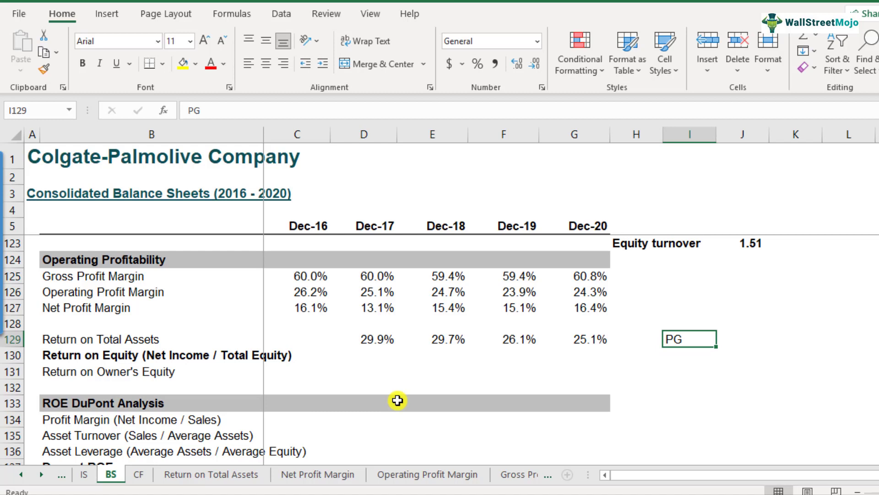
{"action": "key", "text": "Right"}
{"action": "type", "text": "13."}
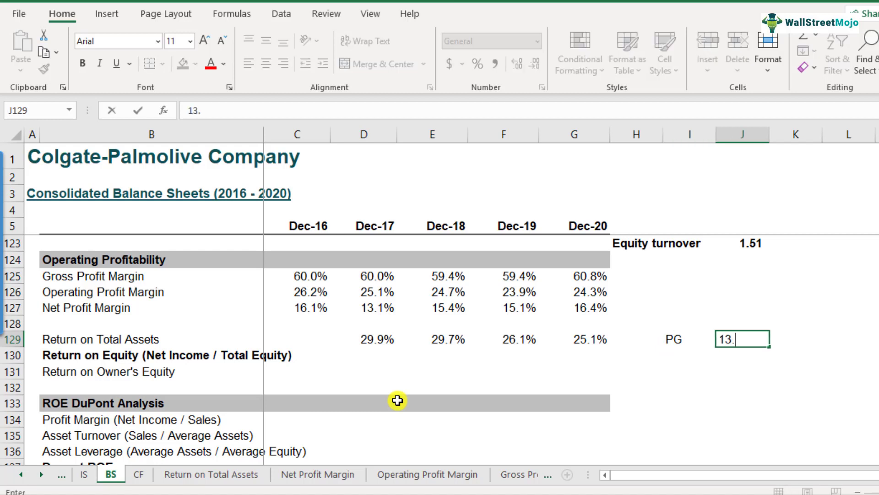
{"action": "type", "text": "5%"}
{"action": "key", "text": "Return"}
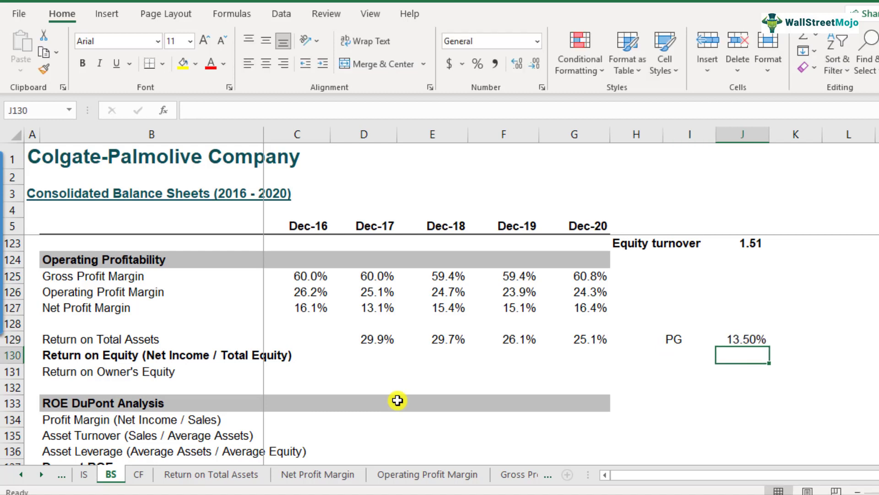
Fill the Dec-20 25.1% cell yellow and the PG 13.50% cell red
{"action": "key", "text": "Up"}
{"action": "key", "text": "Left"}
{"action": "key", "text": "Left"}
{"action": "key", "text": "Left"}
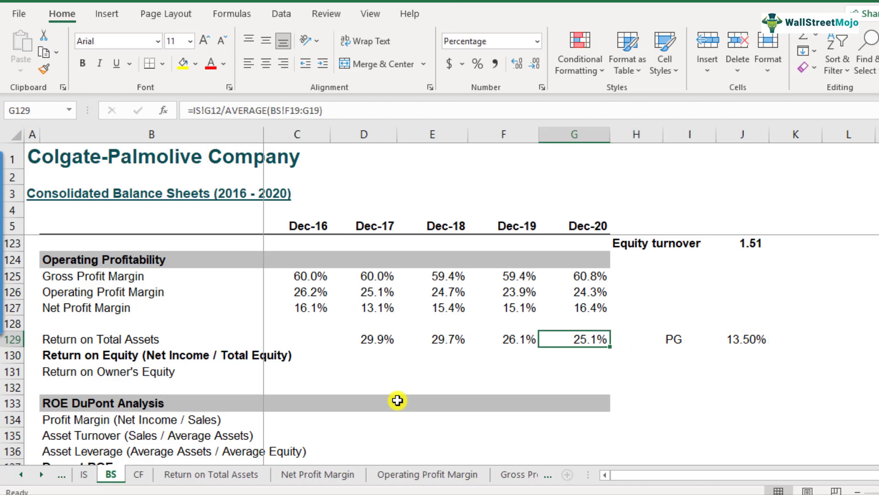
{"action": "left_click", "coordinate": [184, 65]}
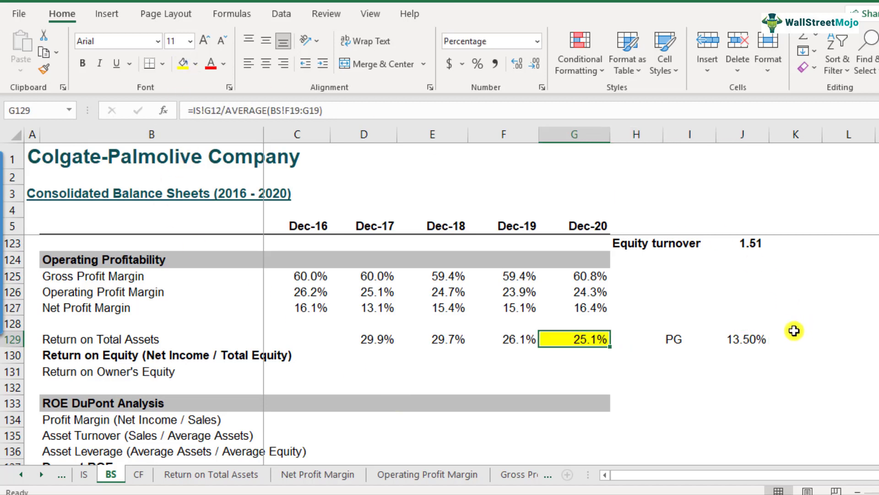
{"action": "left_click", "coordinate": [746, 336]}
{"action": "left_click", "coordinate": [195, 63]}
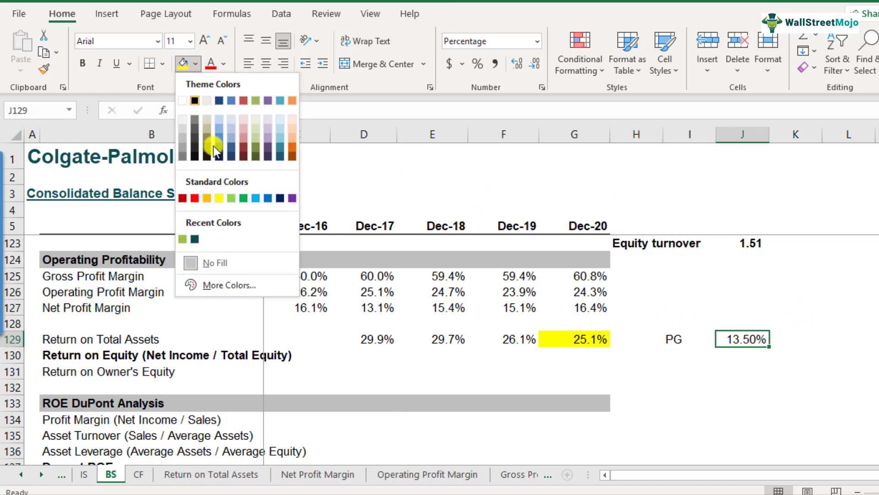
{"action": "left_click", "coordinate": [196, 197]}
{"action": "left_click", "coordinate": [705, 375]}
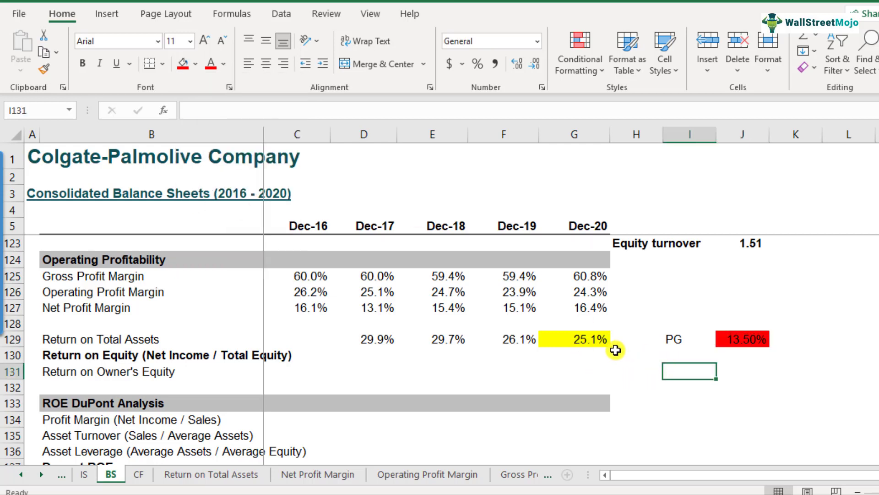